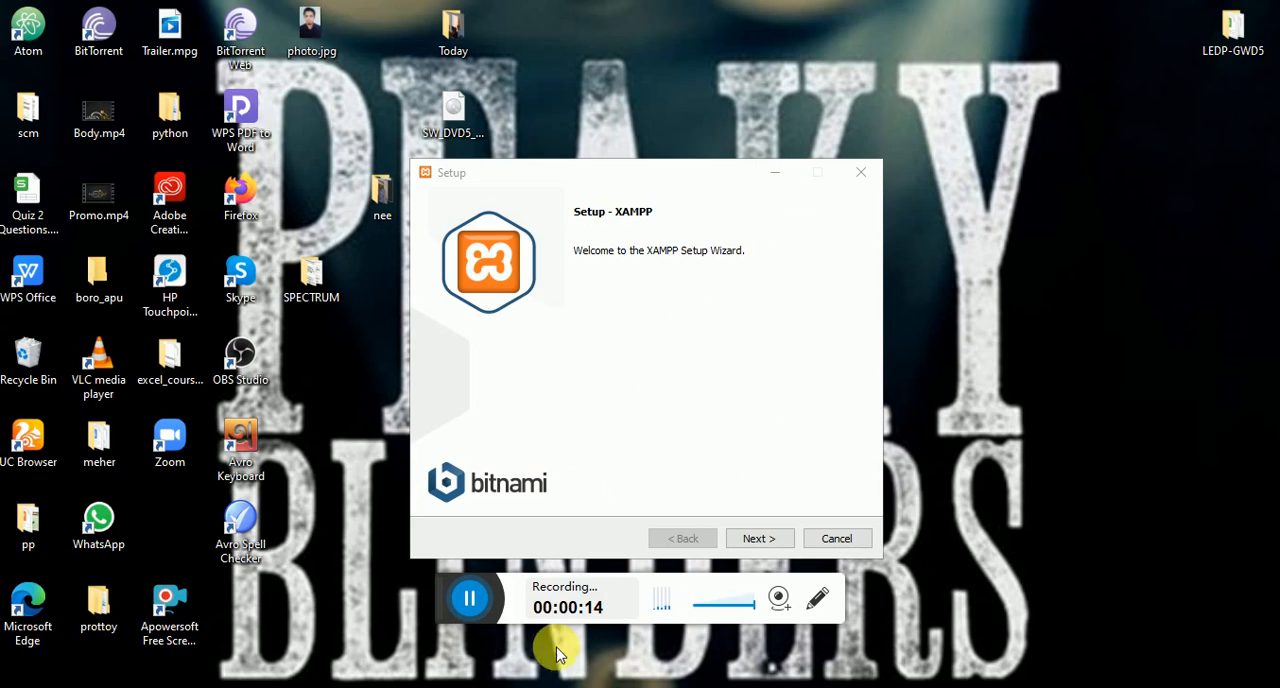
# - Switch to Chrome, search Google for "xampp download" and open the Apache Friends Download XAMPP page with the Windows versions
pyautogui.hotkey('alt', 'Tab')
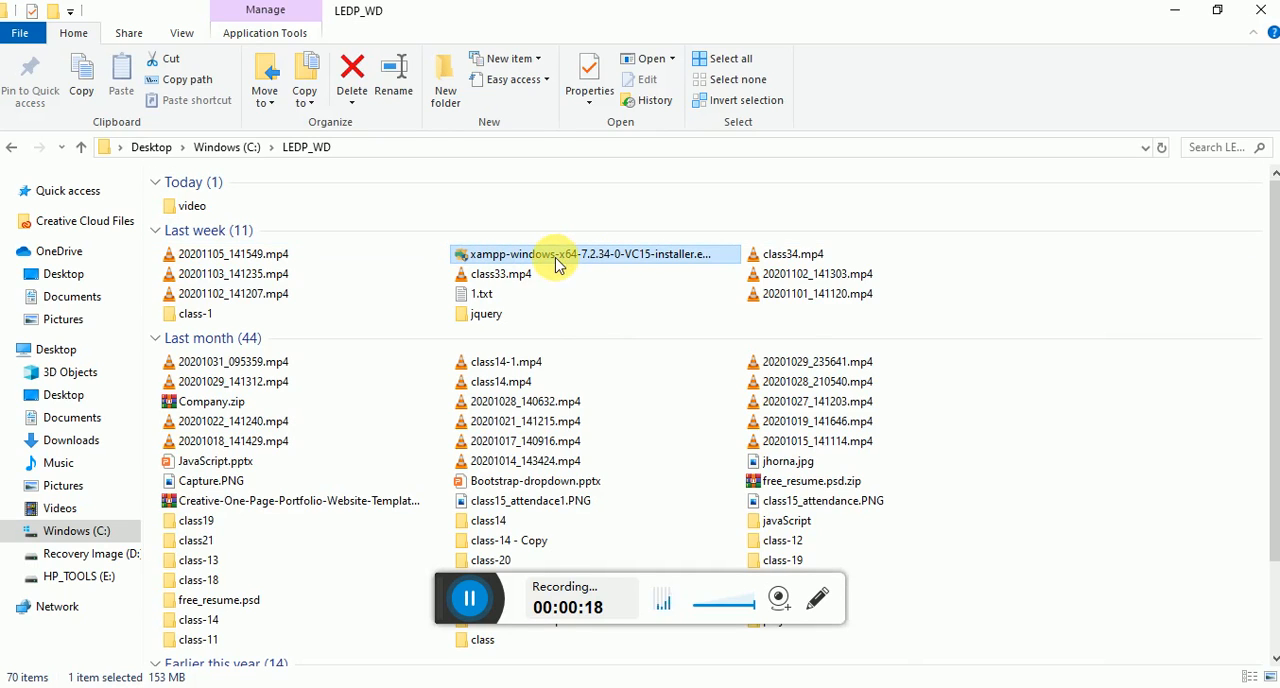
pyautogui.click(667, 687)
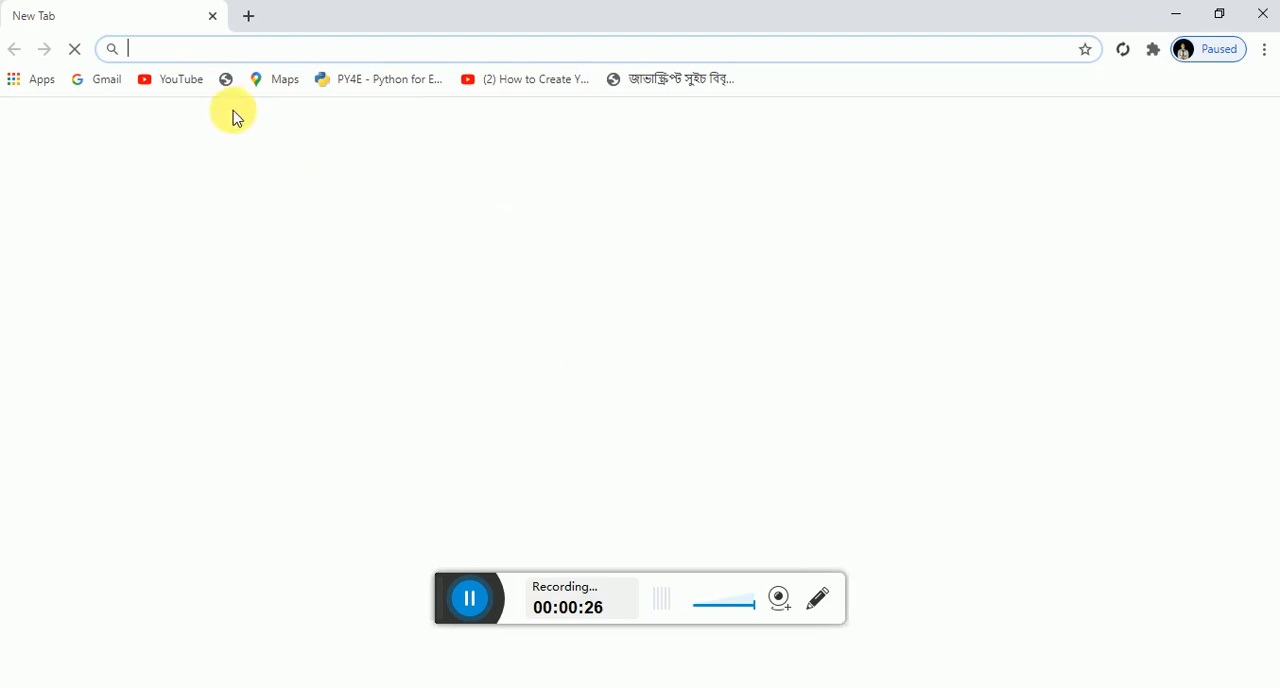
pyautogui.write('xa')
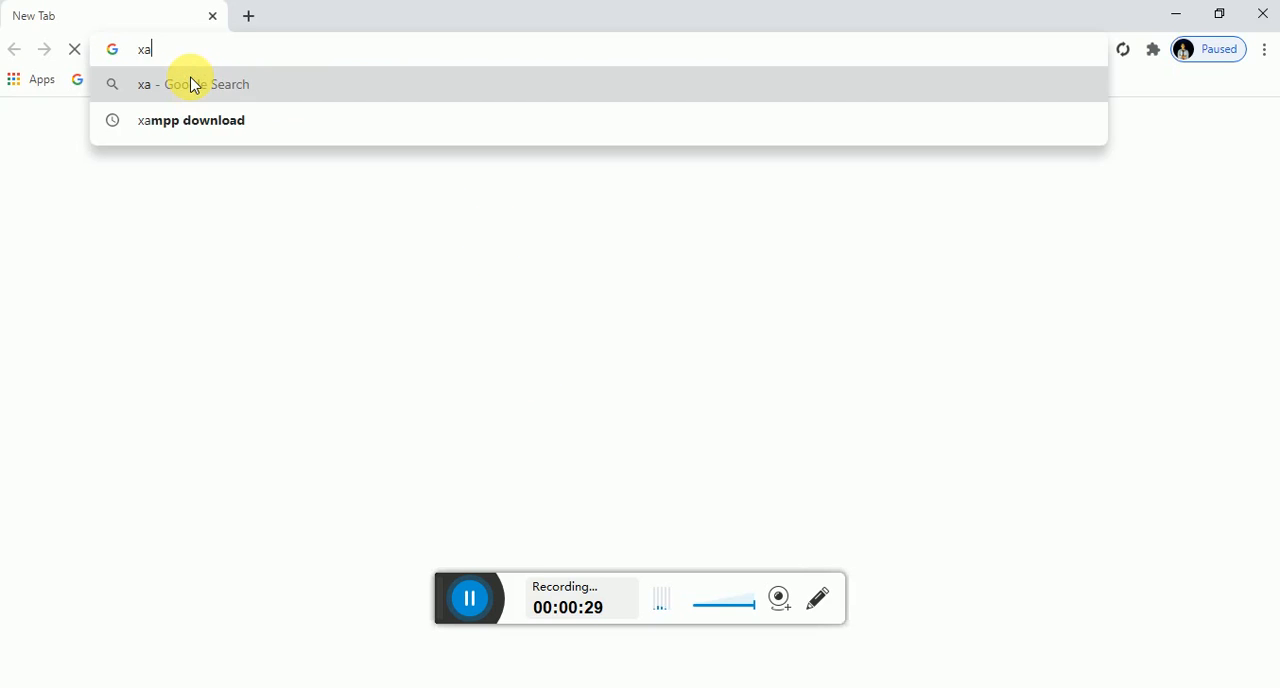
pyautogui.write('mpp')
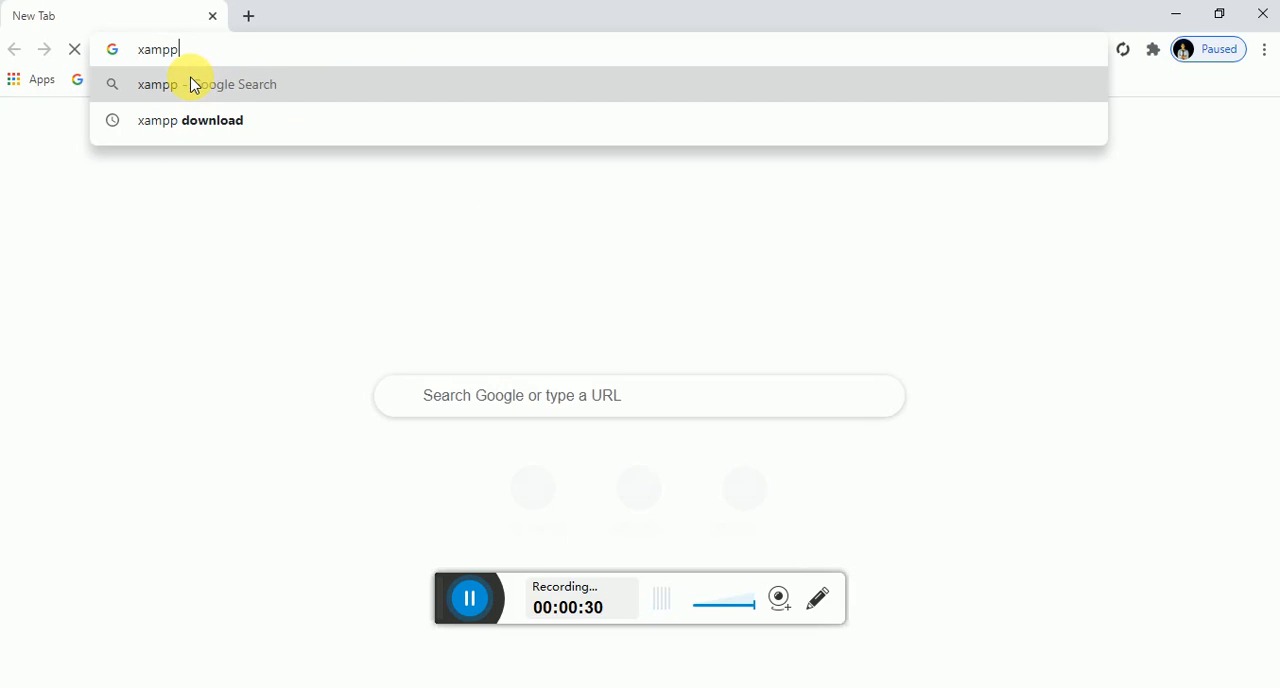
pyautogui.click(203, 122)
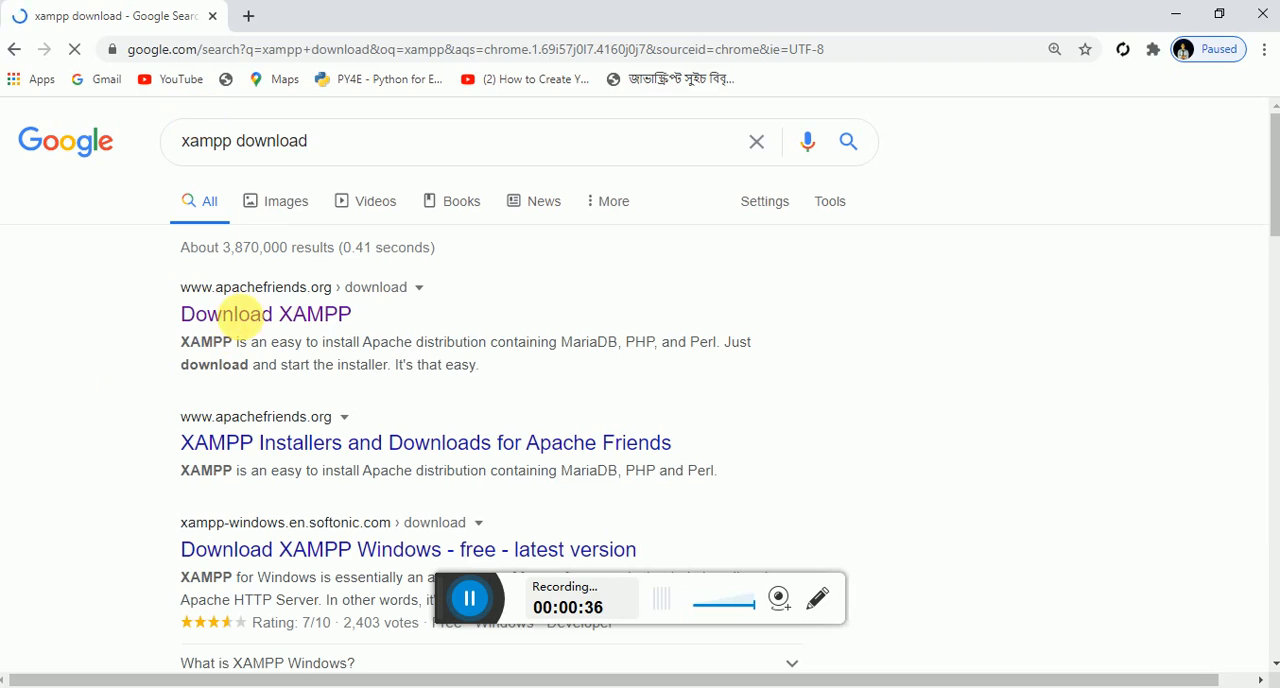
pyautogui.click(256, 318)
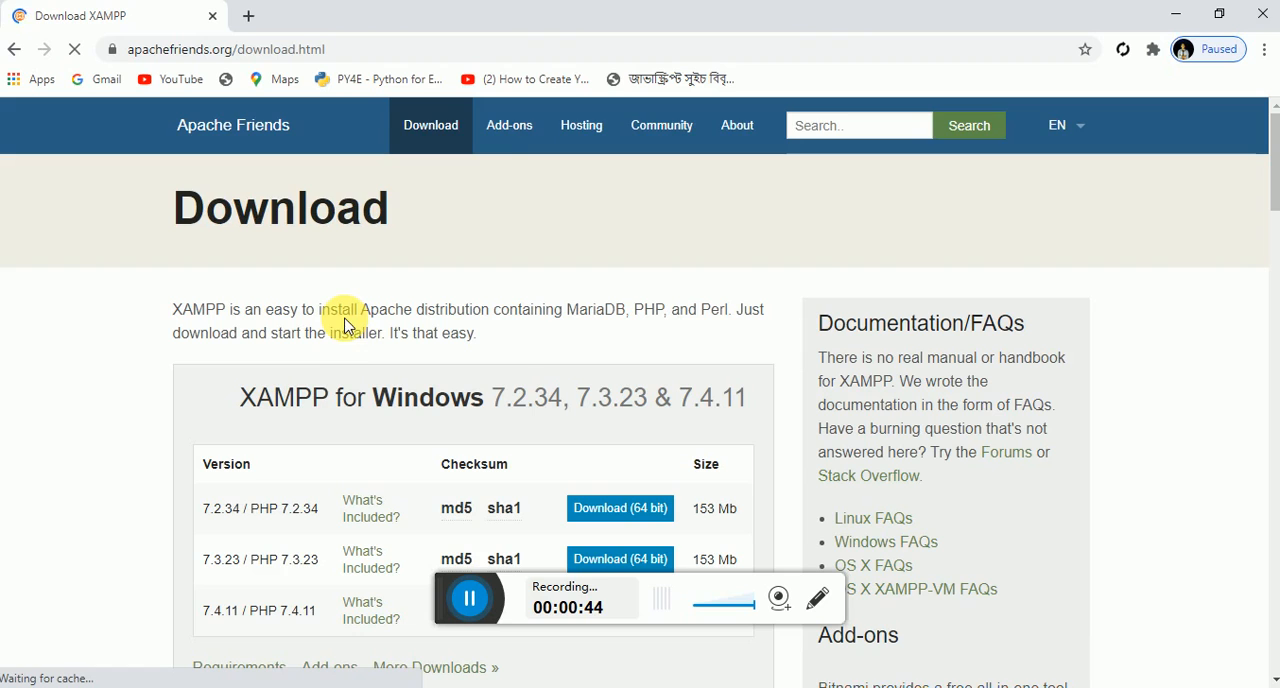
pyautogui.scroll(-1, 385, 484)
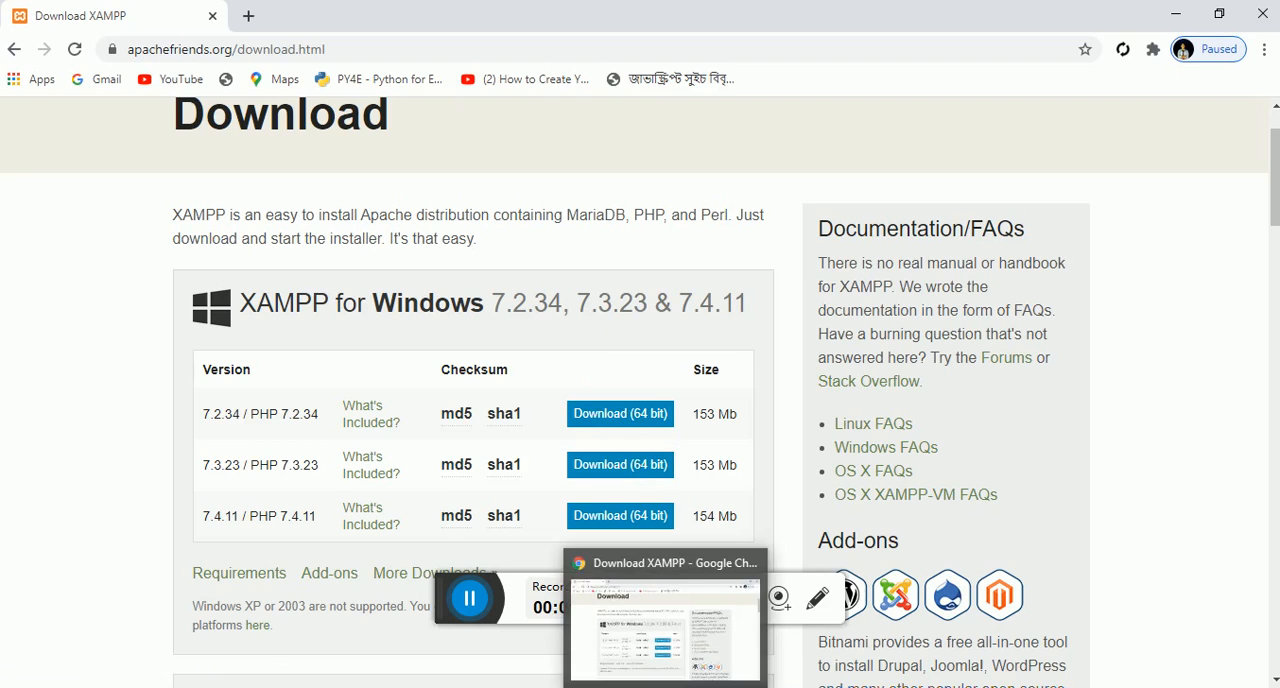
# - Locate the xampp-windows-x64-7.2.34-0-VC15-installer file in the LEDP_WD folder, view its run options and return to the XAMPP setup wizard
pyautogui.click(987, 686)
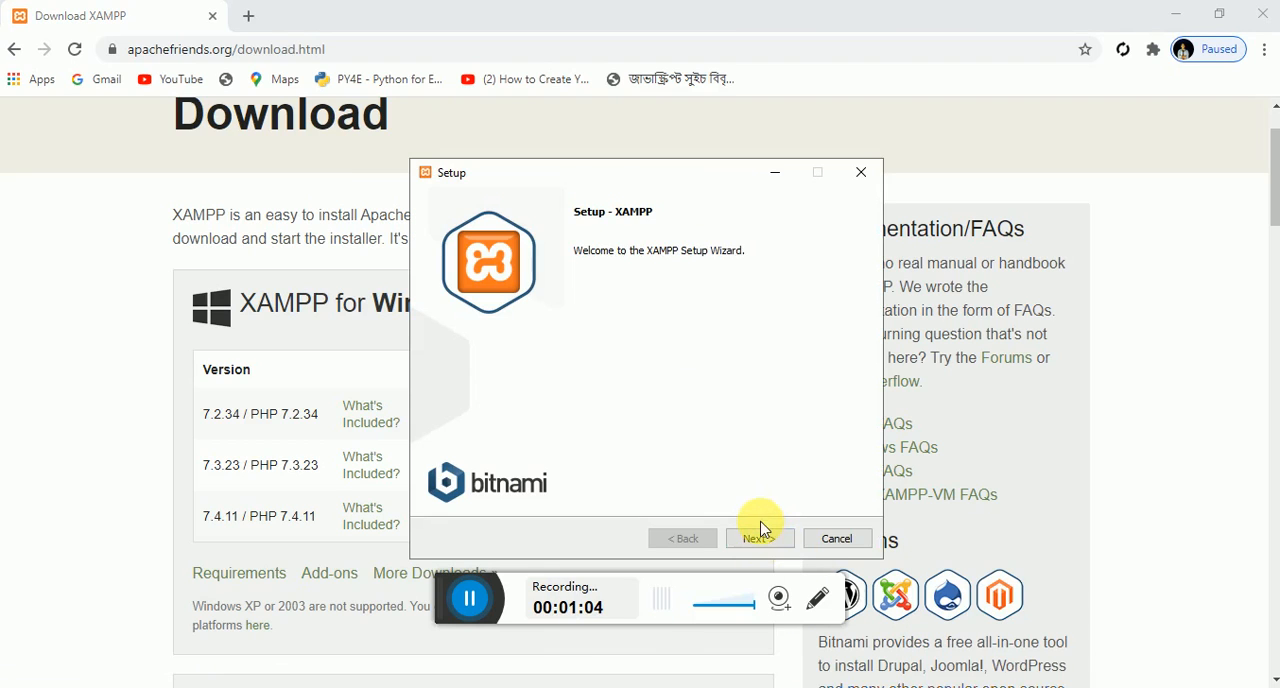
pyautogui.click(665, 686)
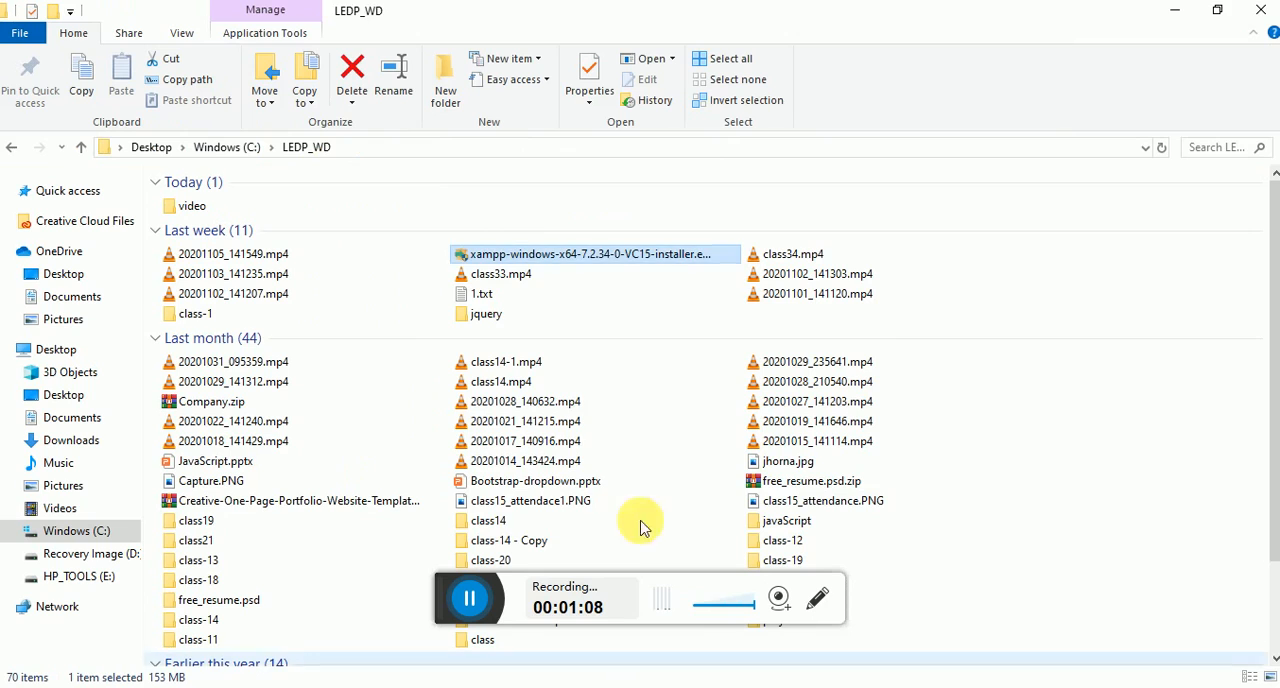
pyautogui.rightClick(613, 259)
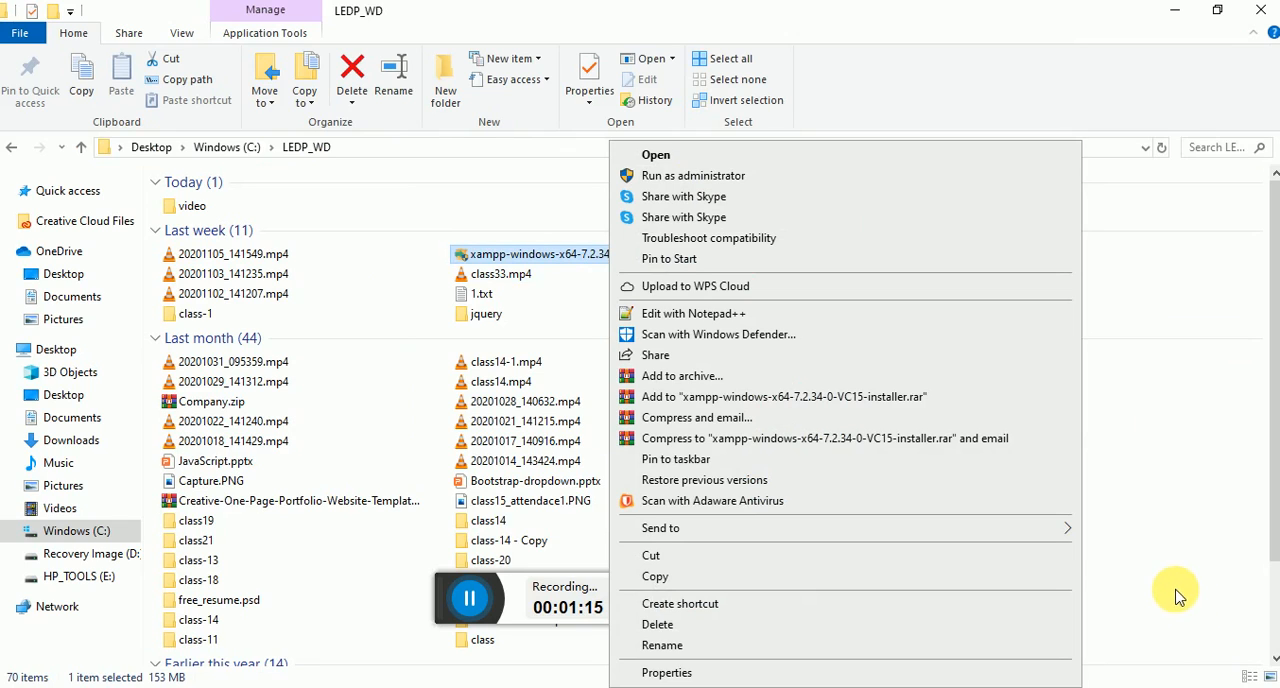
pyautogui.click(369, 542)
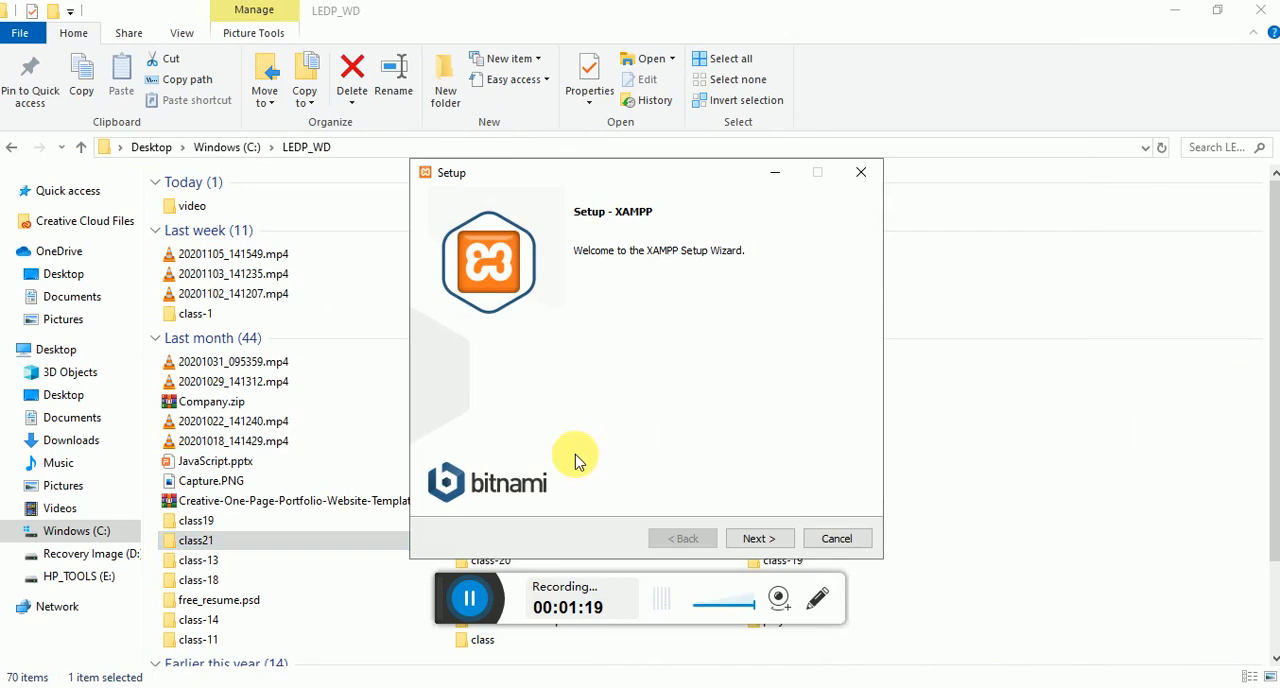
# - Proceed through the XAMPP setup with all components selected and C:\xampp as the installation folder
pyautogui.click(763, 540)
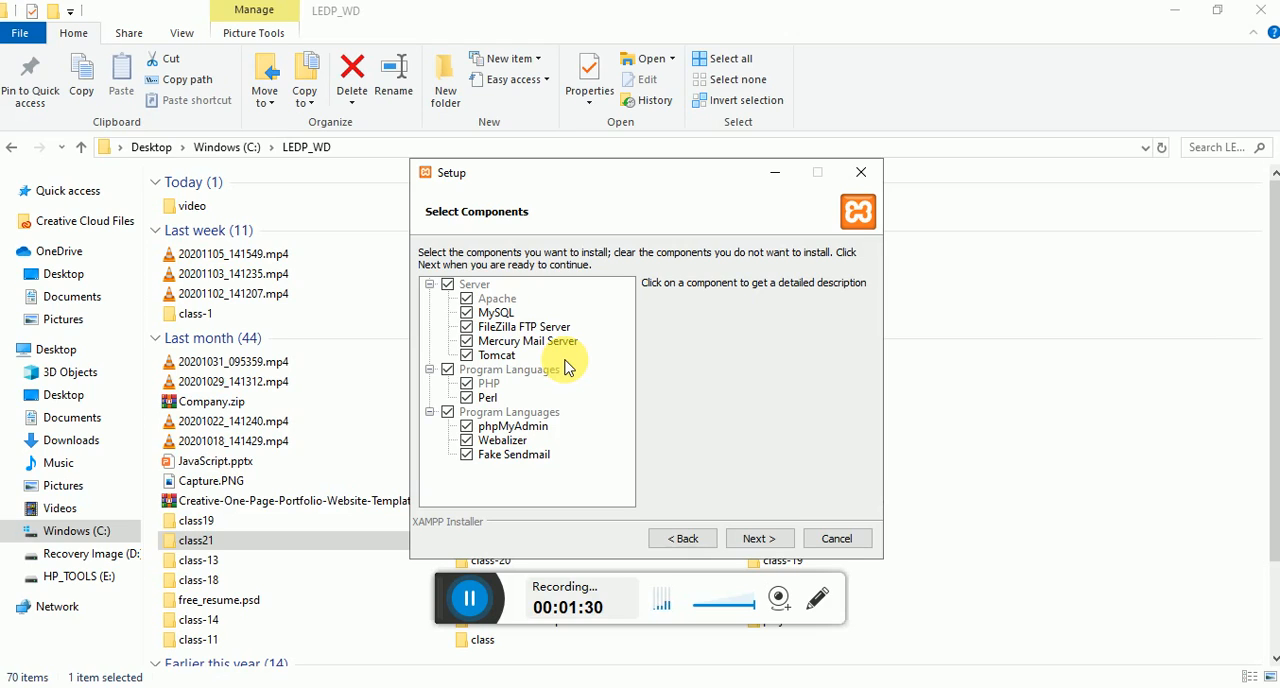
pyautogui.click(759, 539)
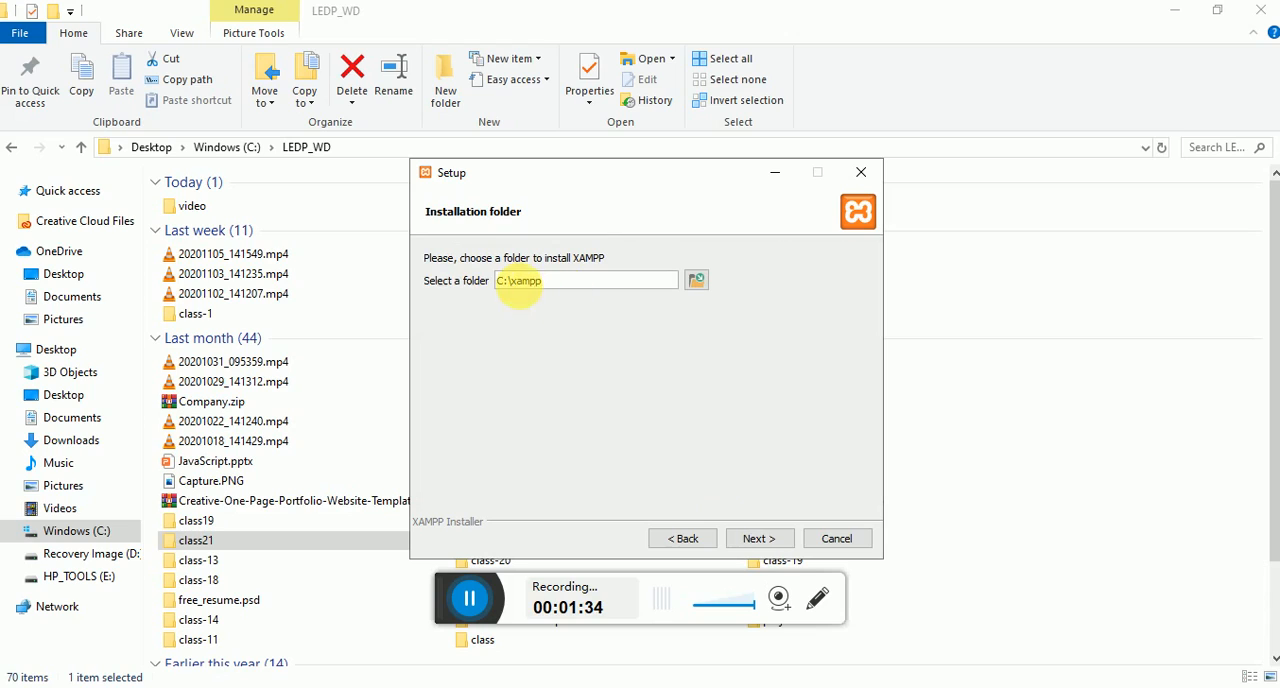
pyautogui.click(542, 288)
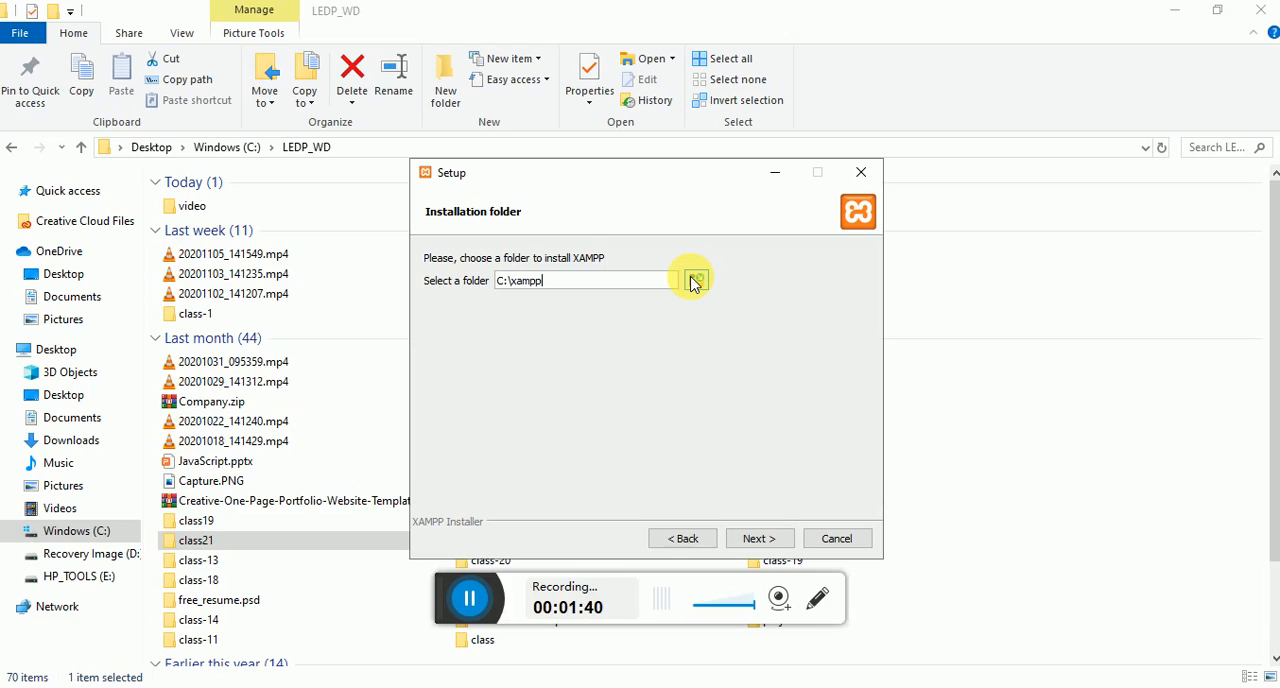
pyautogui.click(757, 541)
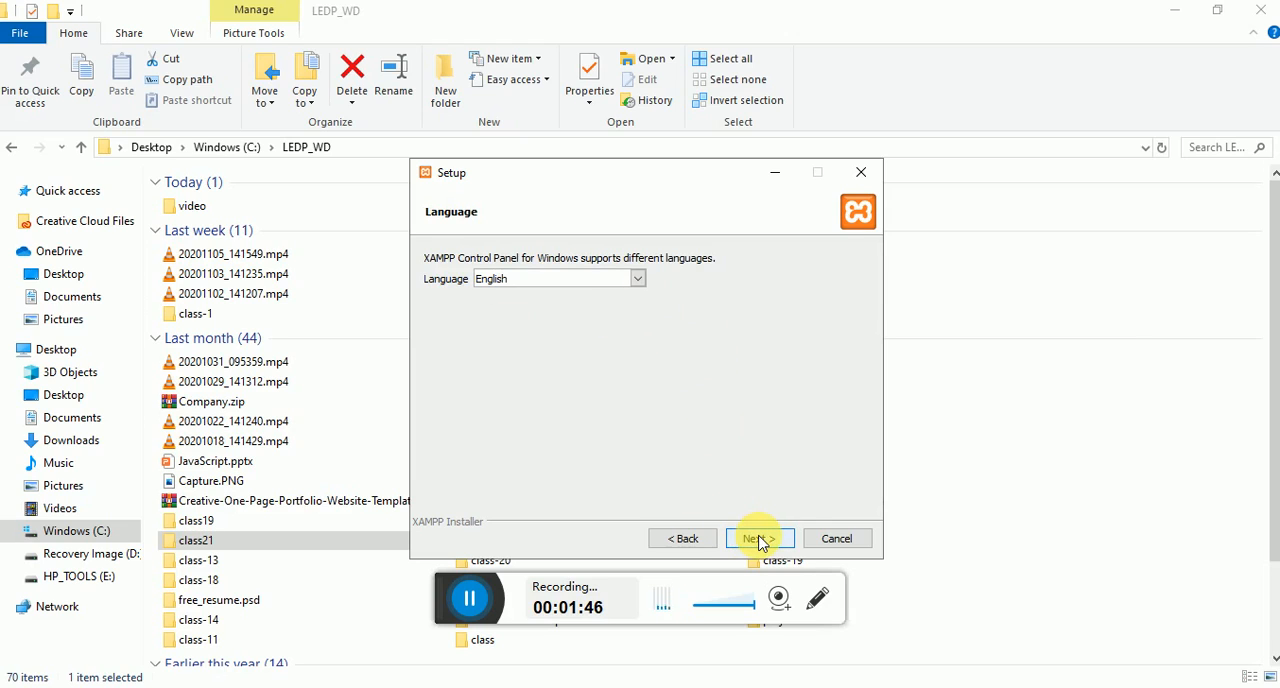
# - Keep English as the control panel language and continue past the Bitnami for XAMPP page with its learn-more option enabled
pyautogui.click(639, 280)
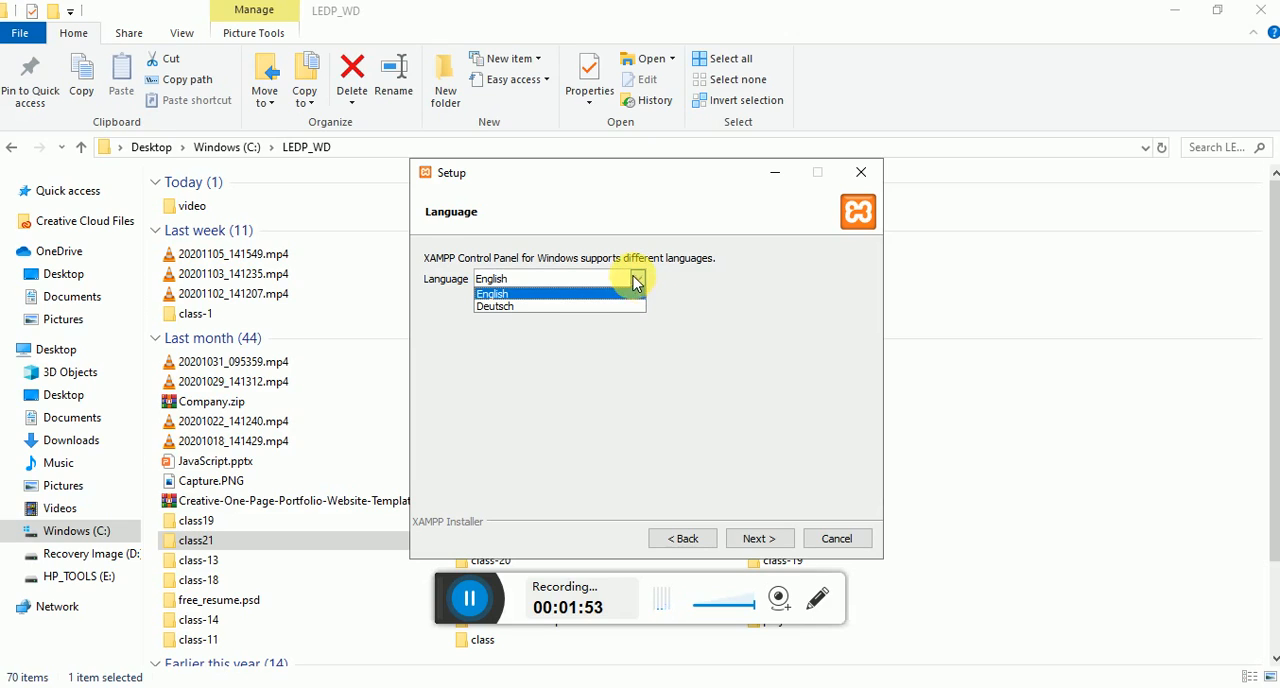
pyautogui.click(639, 281)
pyautogui.click(750, 539)
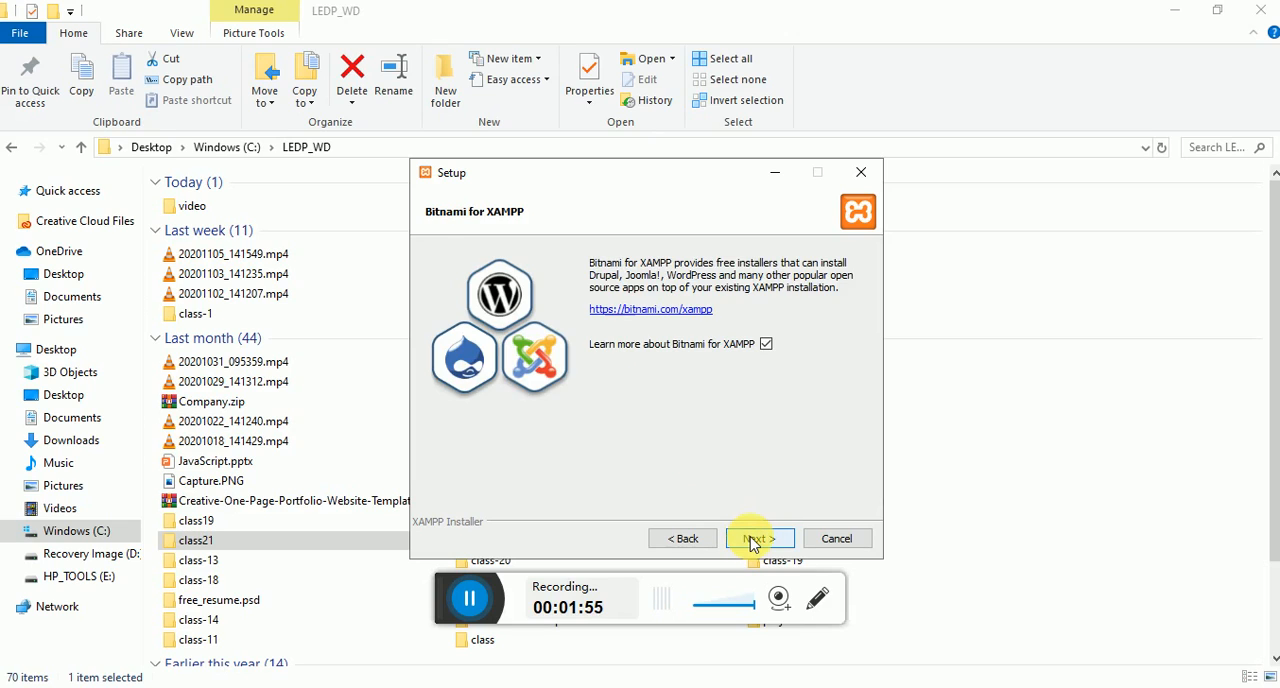
pyautogui.click(752, 538)
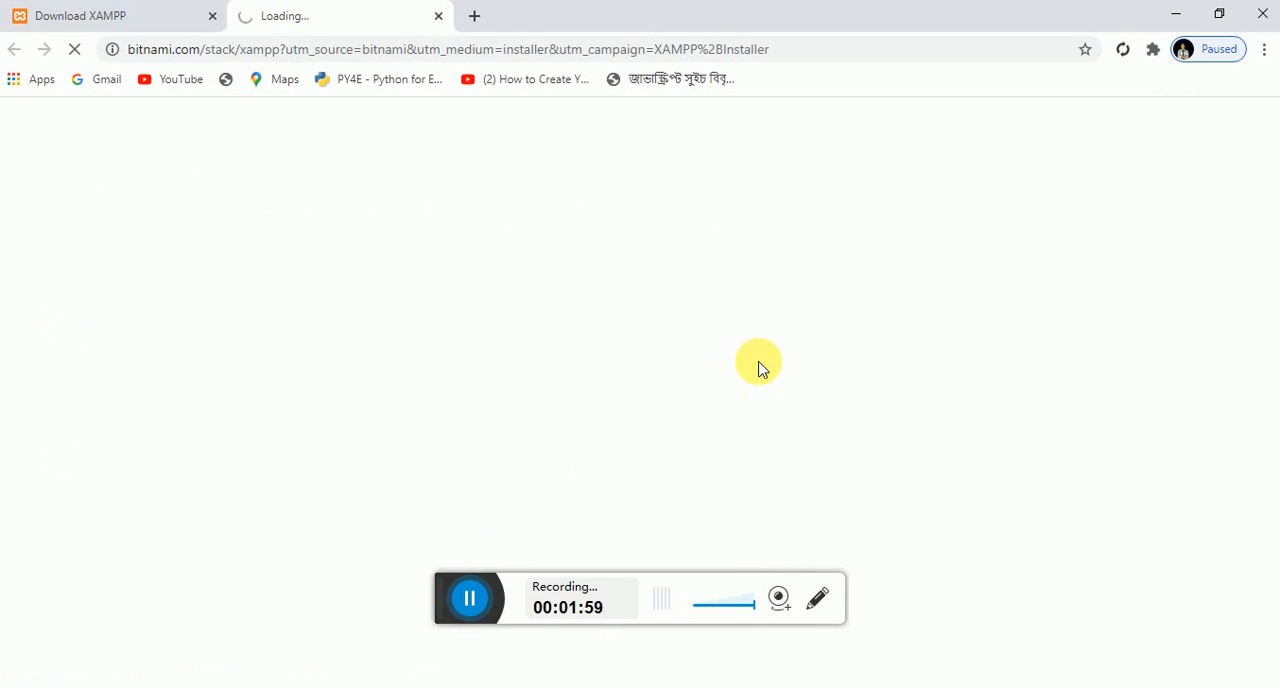
# - Return to the setup wizard, start installing XAMPP and minimize the browser window
pyautogui.click(812, 687)
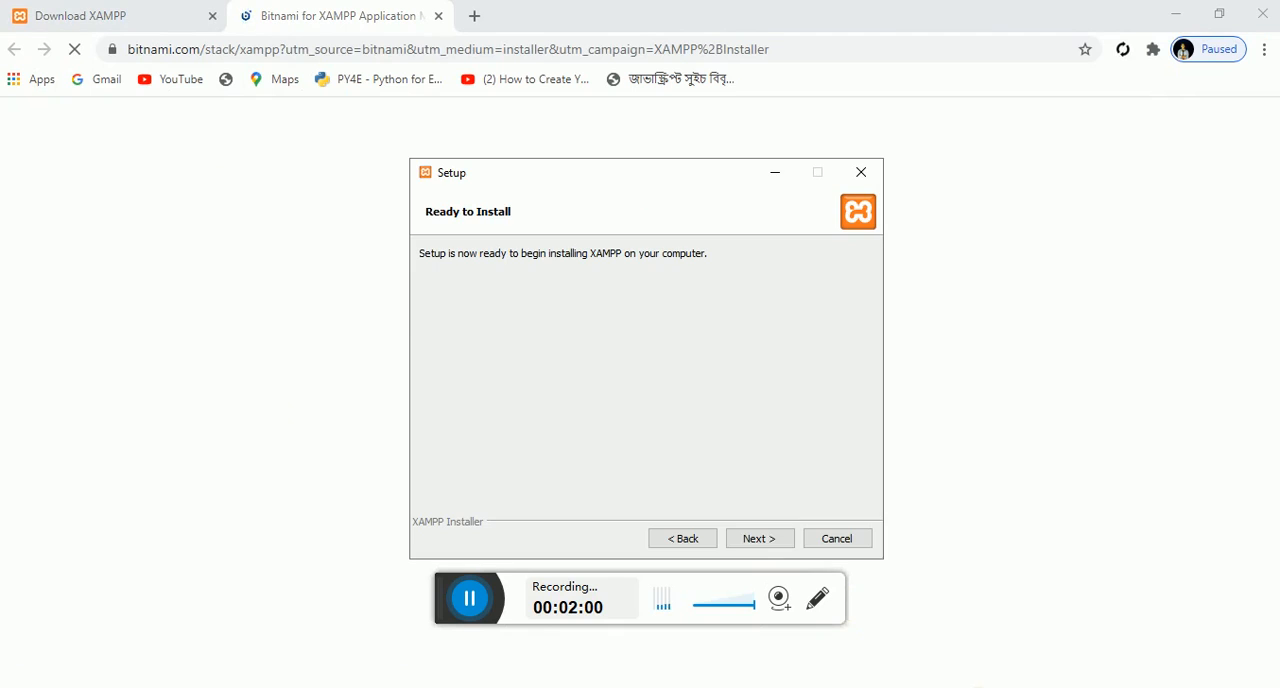
pyautogui.click(758, 538)
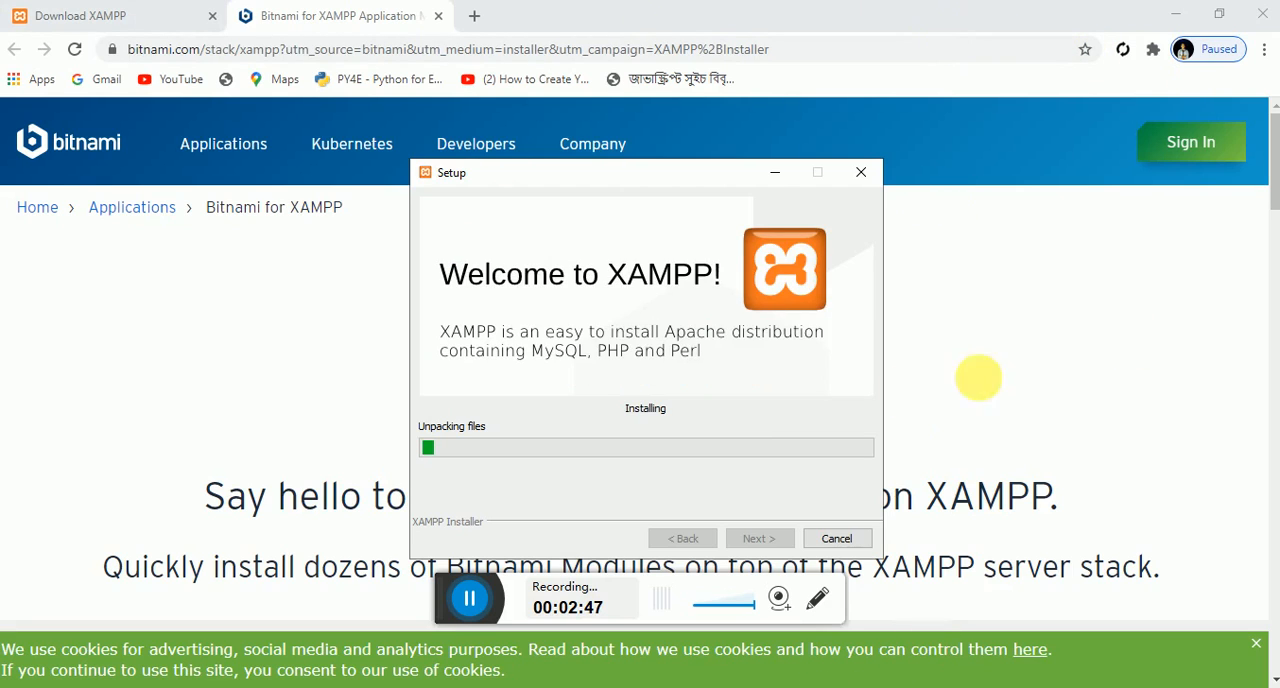
pyautogui.click(1175, 14)
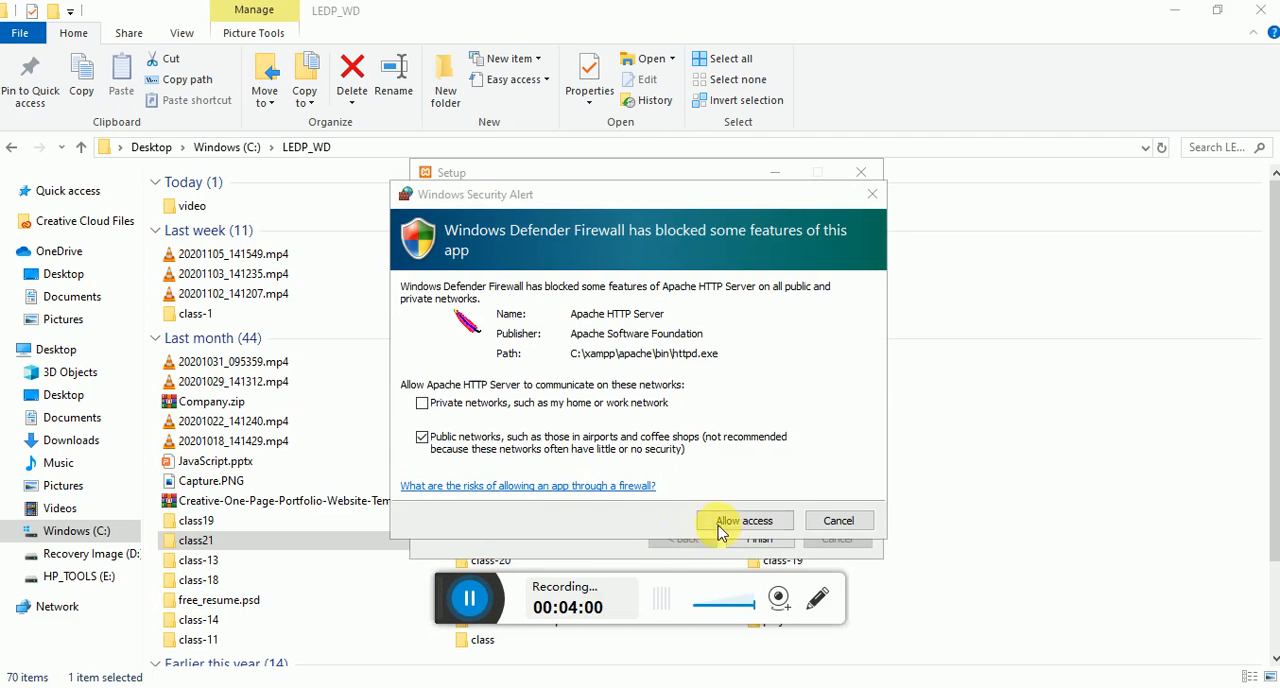
# - Allow Apache HTTP Server through the firewall on public networks and finish the setup with the Control Panel set to start
pyautogui.click(770, 526)
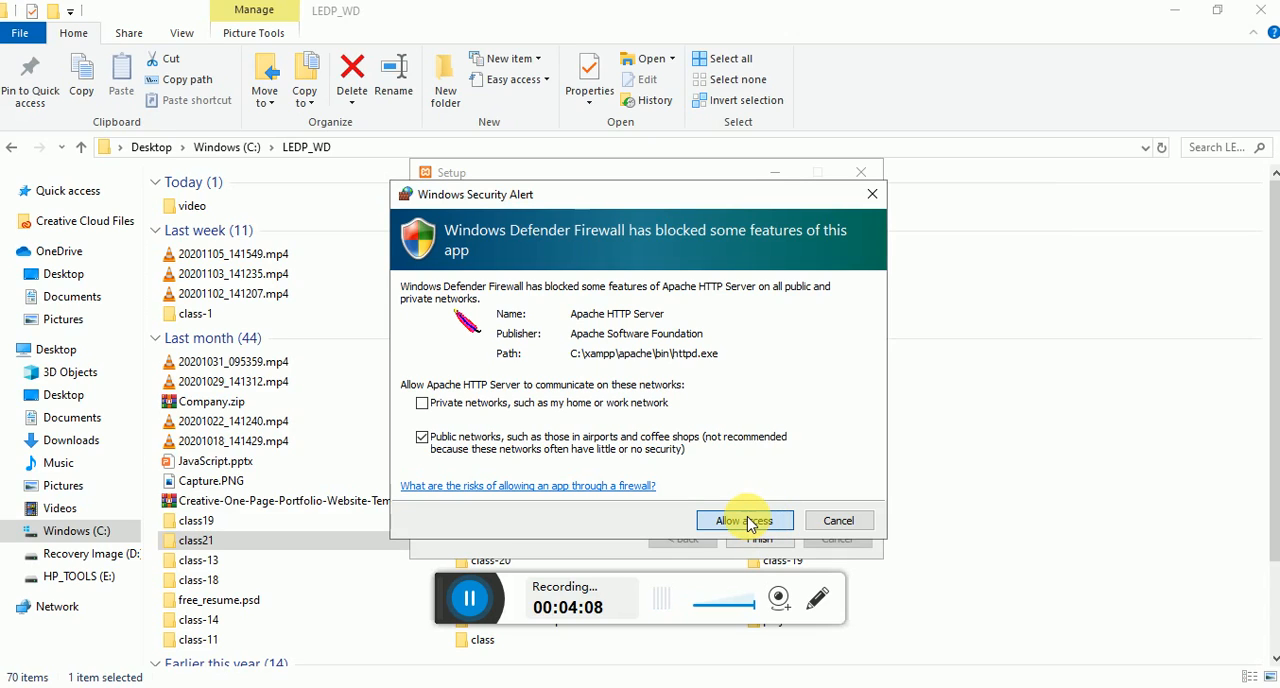
pyautogui.click(750, 523)
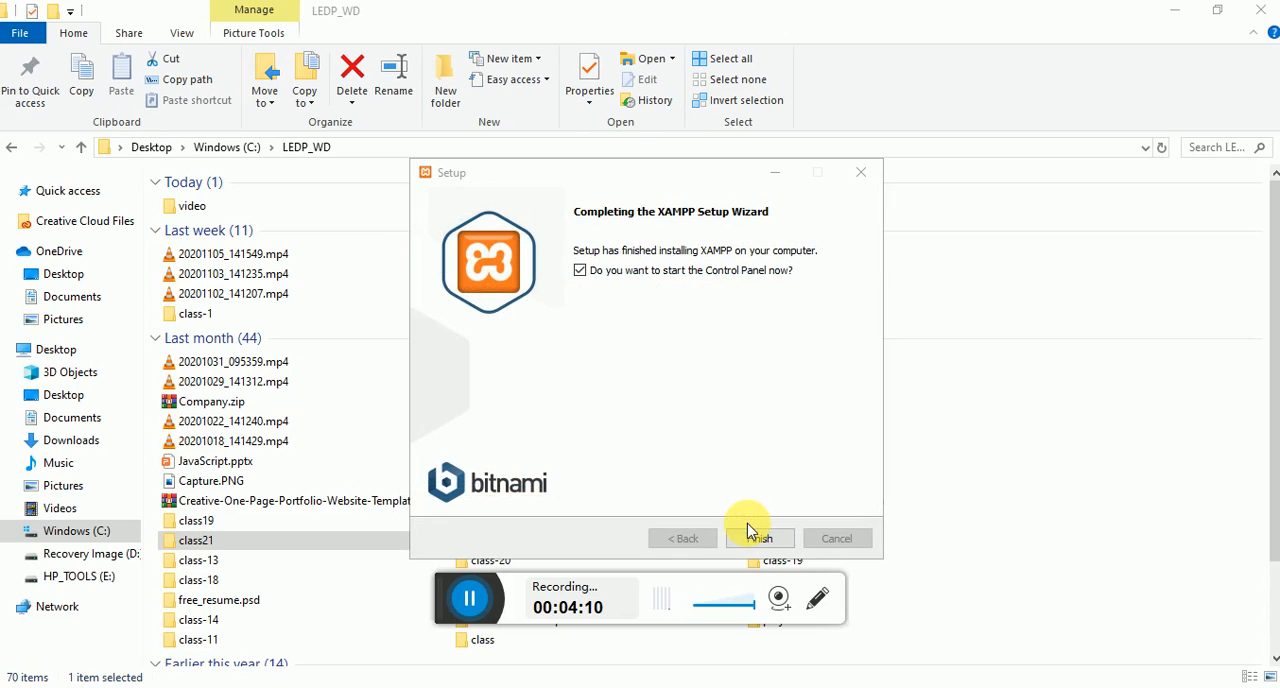
pyautogui.click(766, 543)
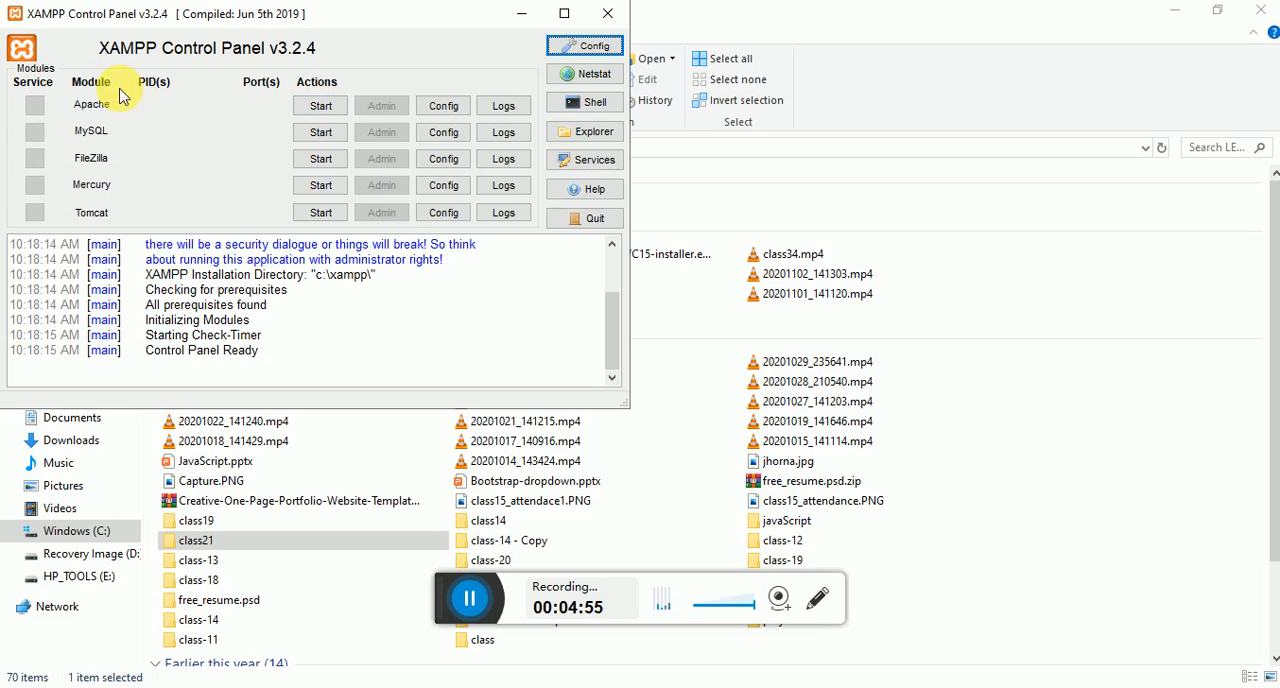
# - Try to save a control panel configuration that autostarts the Apache and MySQL modules
pyautogui.click(600, 48)
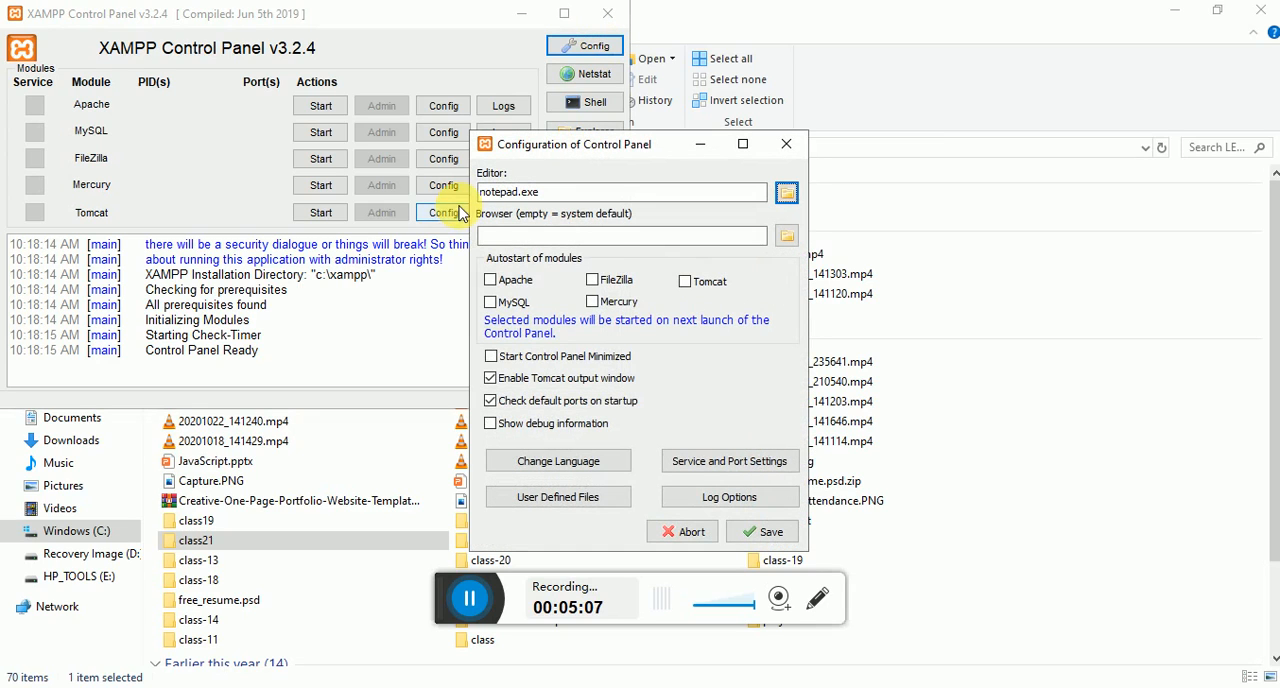
pyautogui.click(491, 280)
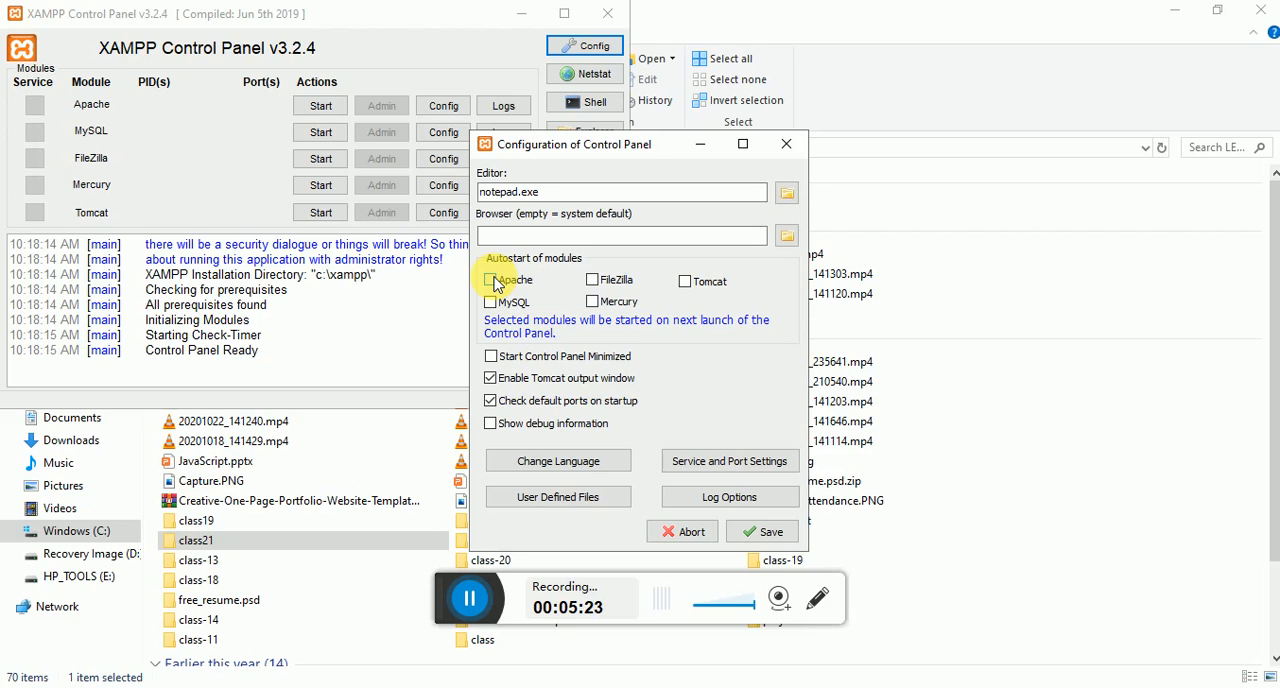
pyautogui.click(592, 281)
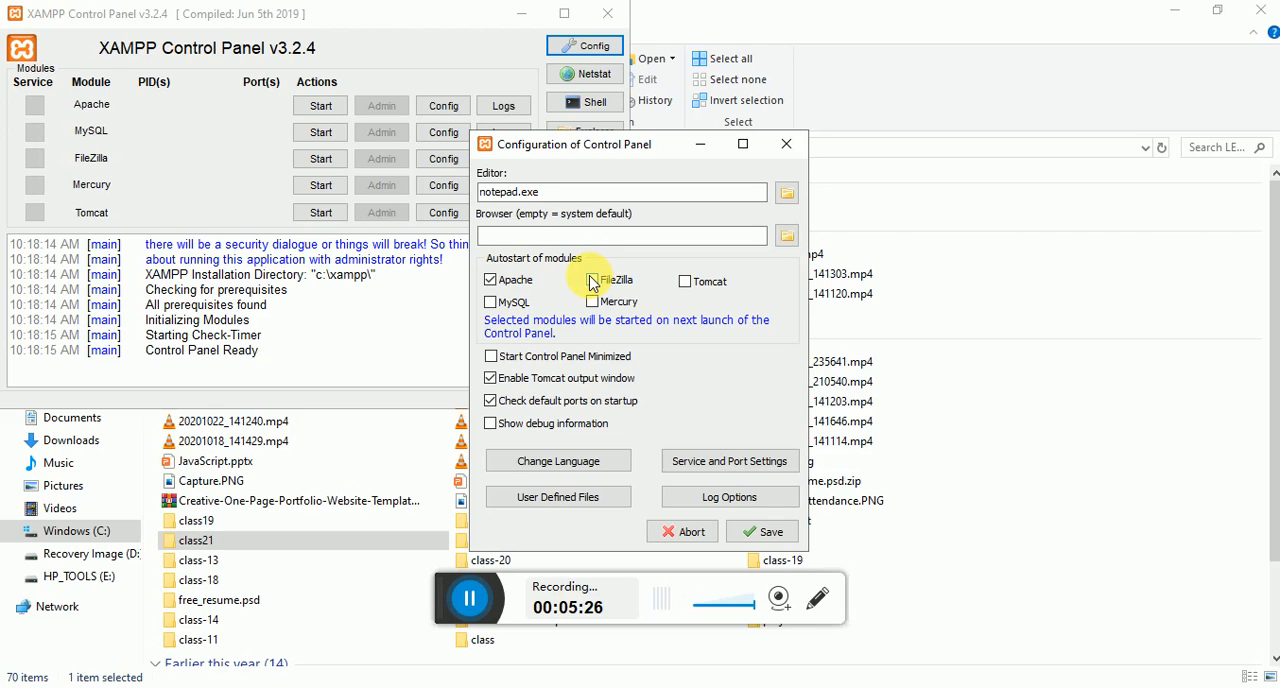
pyautogui.click(491, 303)
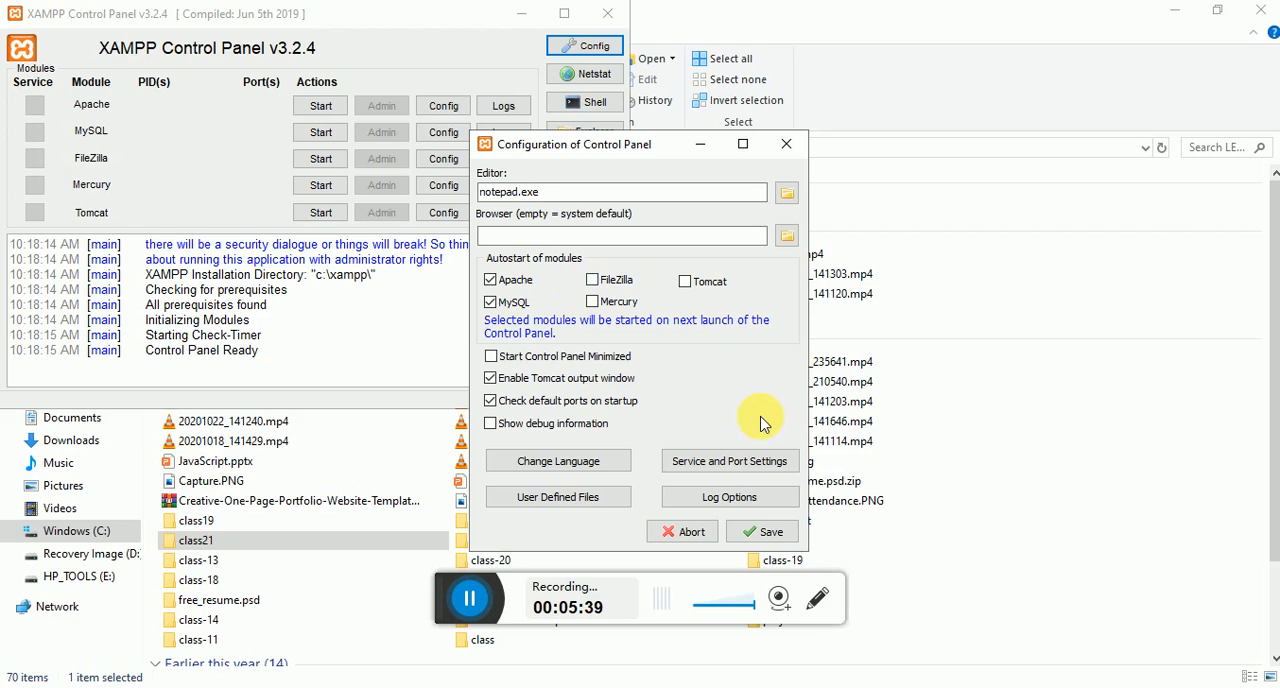
pyautogui.click(765, 540)
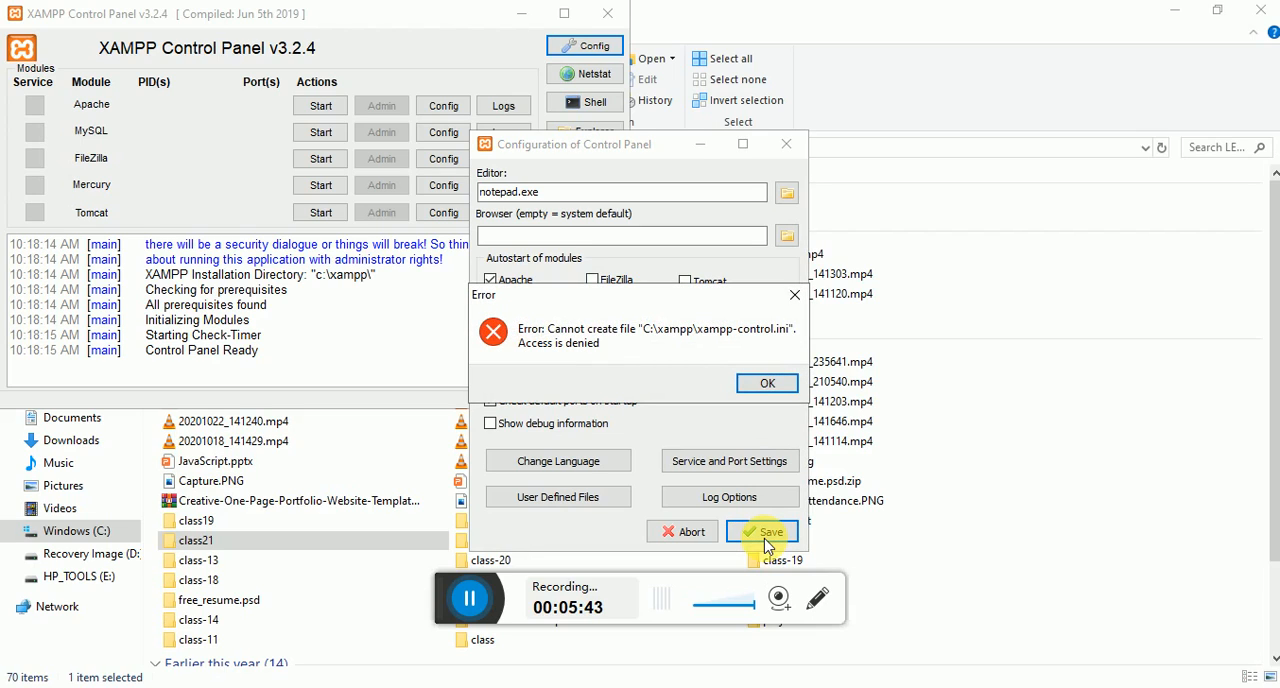
pyautogui.click(764, 389)
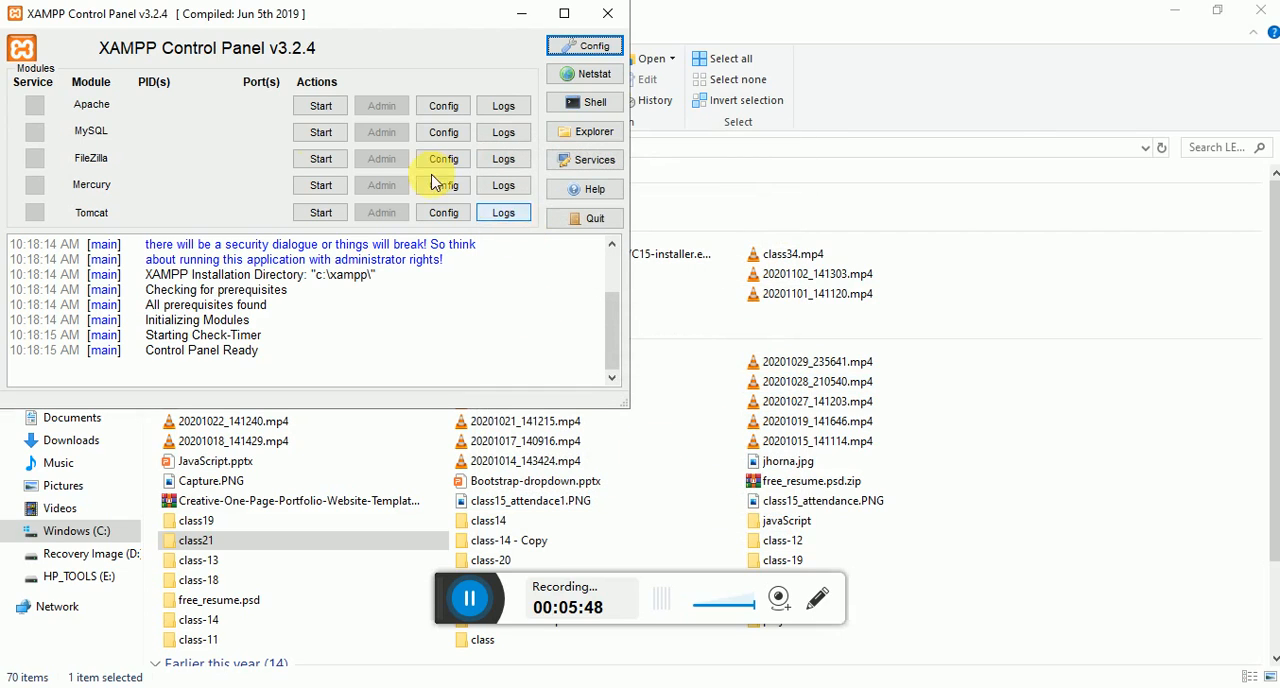
# - Start the Apache and MySQL modules, allow mysqld.exe through the firewall on public networks, and minimize the XAMPP Control Panel
pyautogui.click(322, 107)
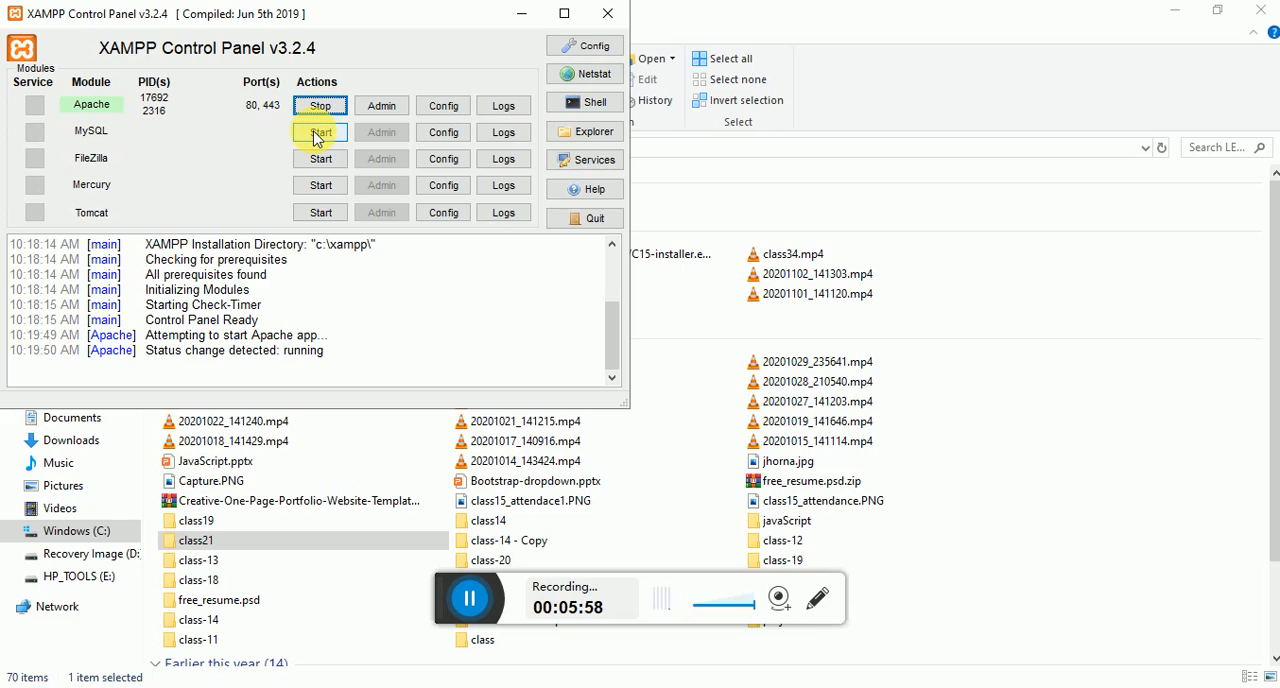
pyautogui.click(317, 138)
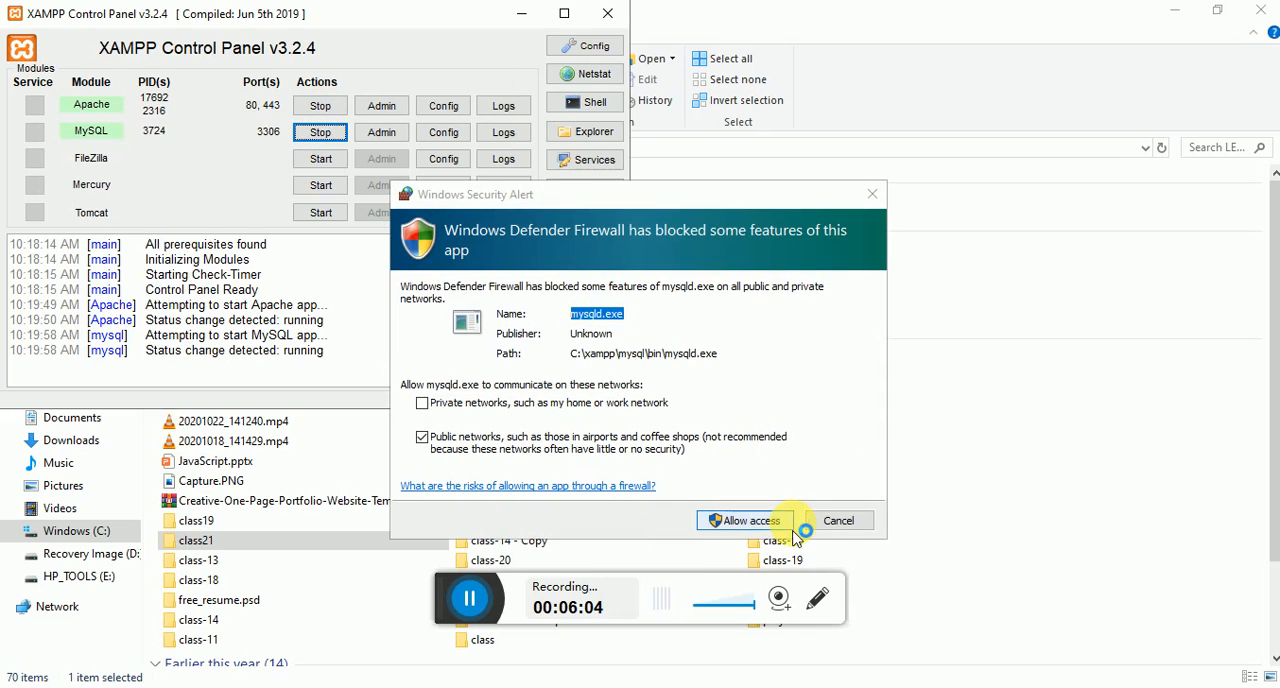
pyautogui.click(762, 532)
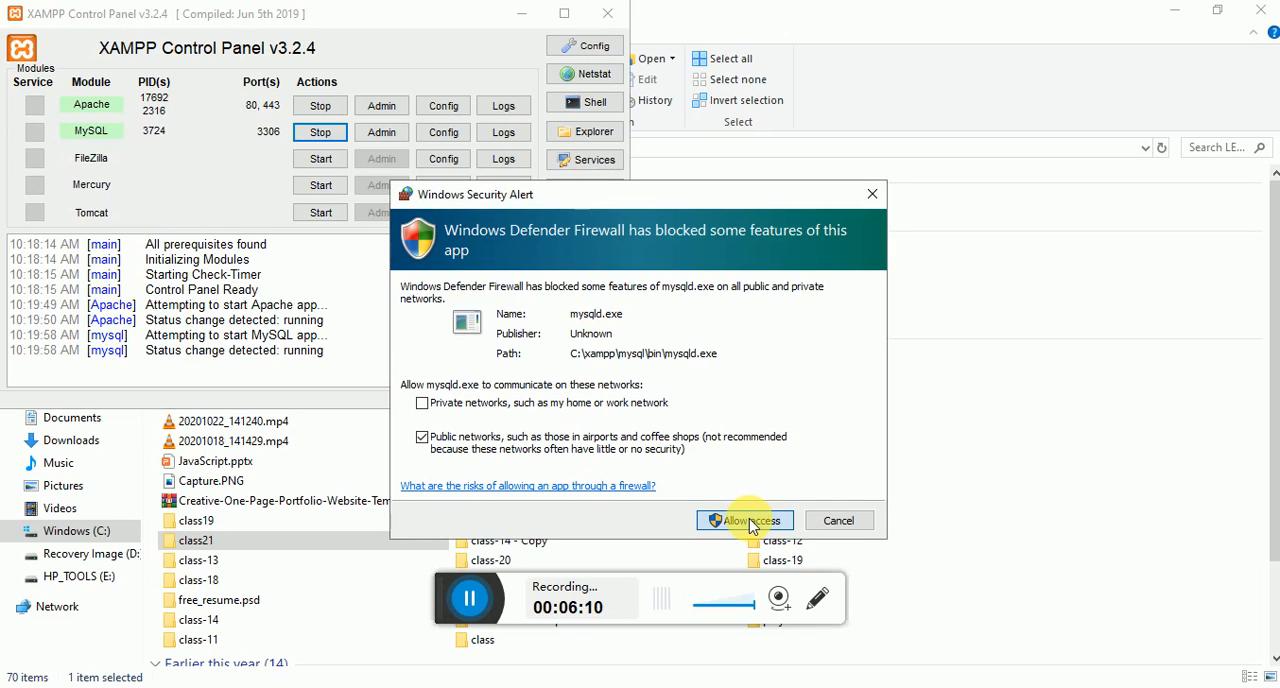
pyautogui.click(752, 521)
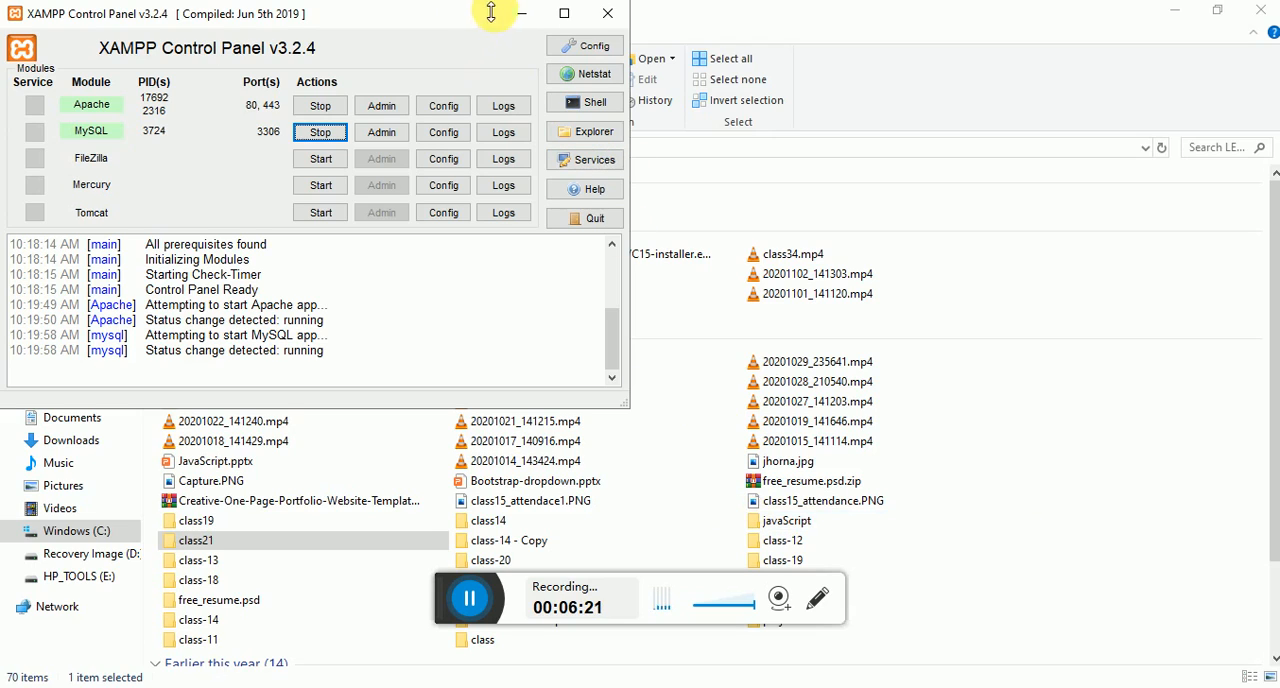
pyautogui.click(521, 16)
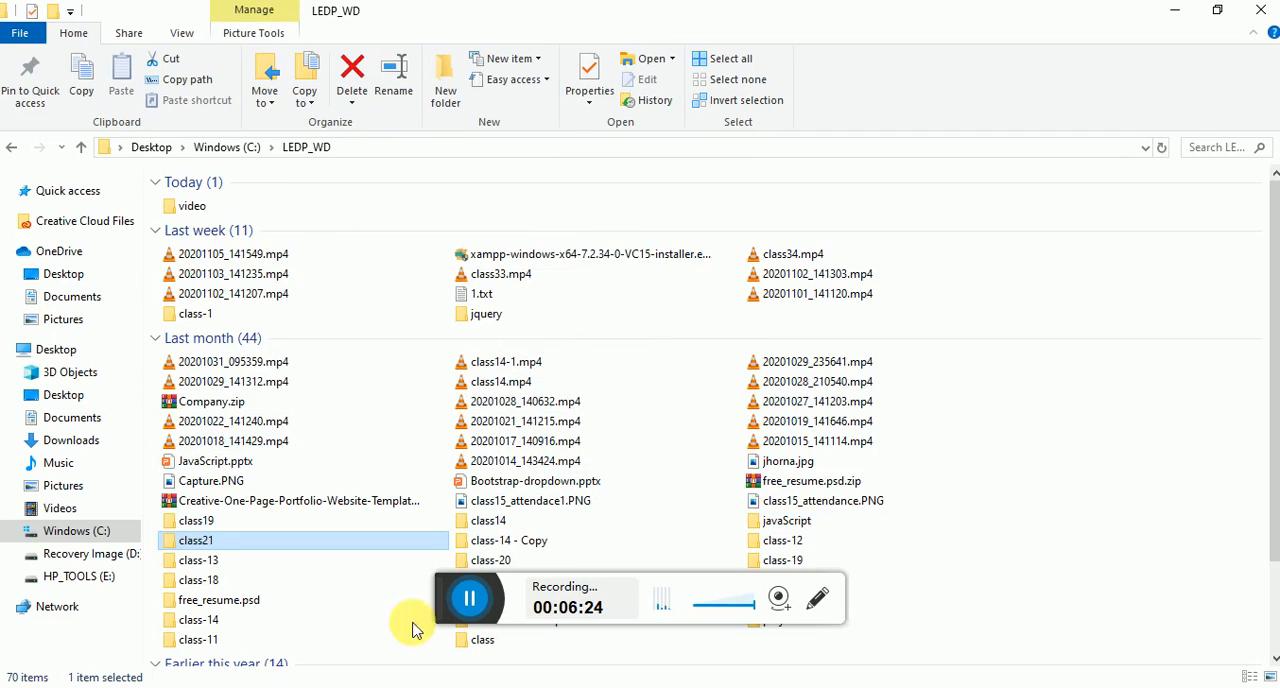
# - Open the xampp folder on the C: drive and close the XAMPP Control Panel that is still running
pyautogui.click(80, 532)
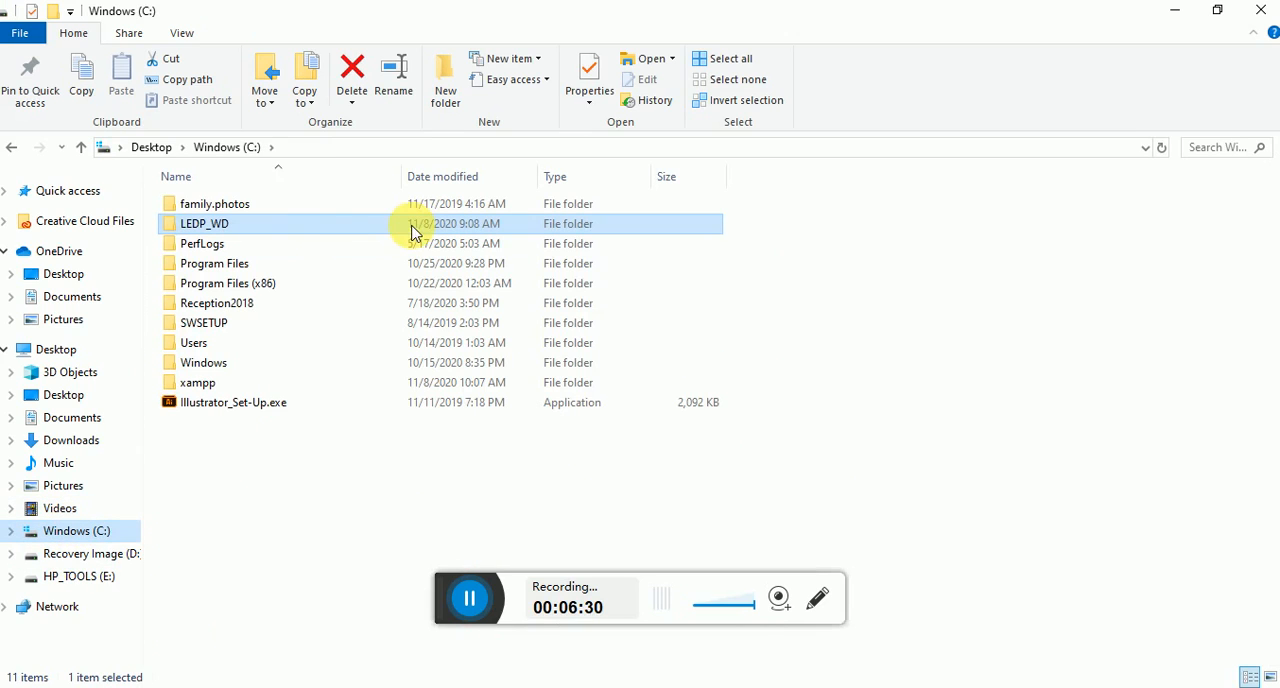
pyautogui.doubleClick(222, 383)
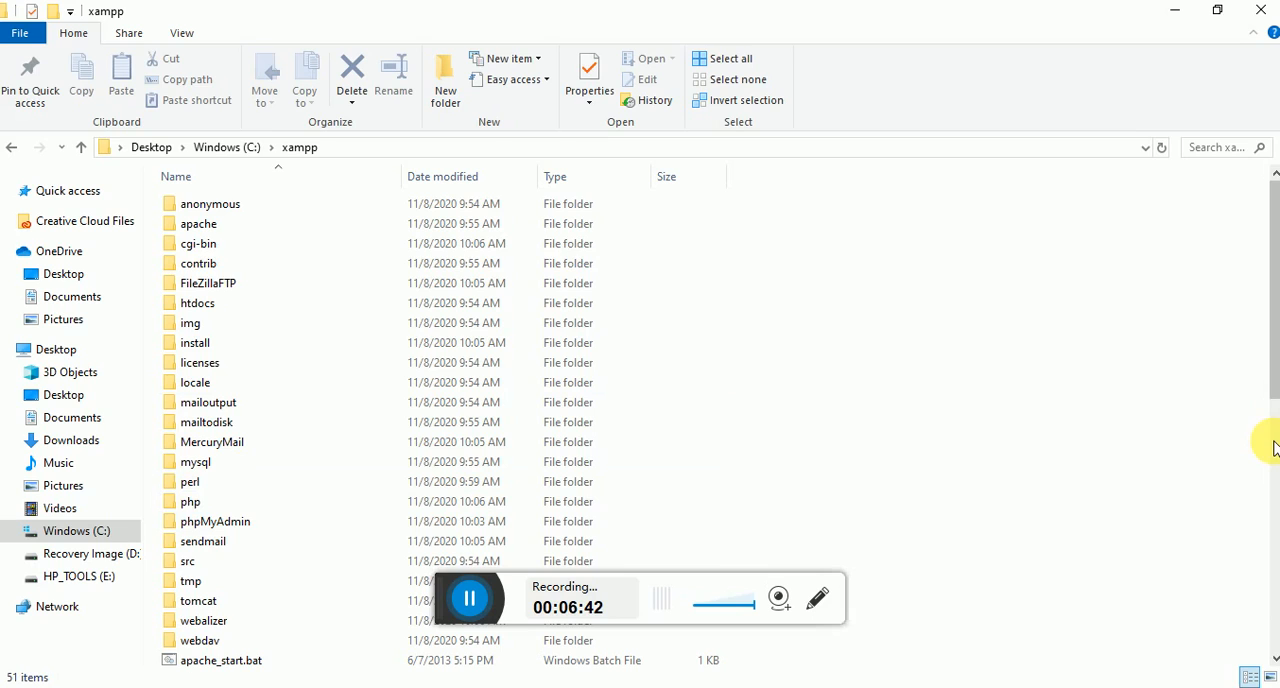
pyautogui.click(1272, 448)
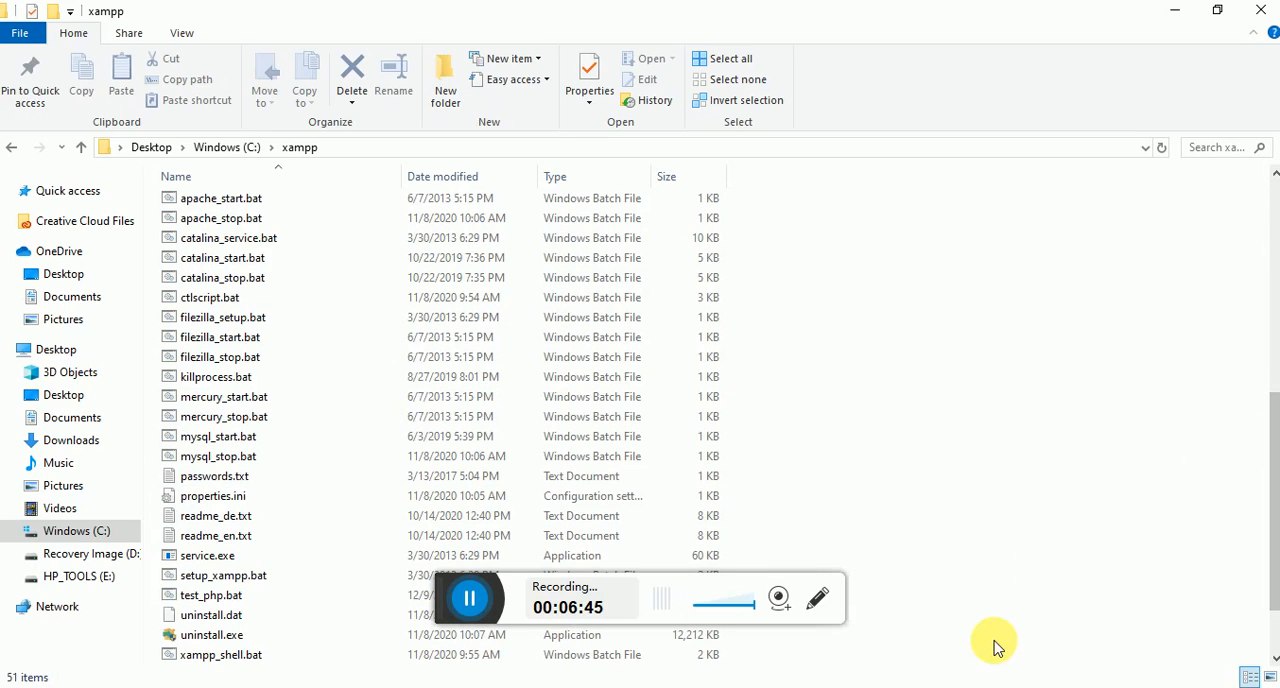
pyautogui.moveTo(995, 680)
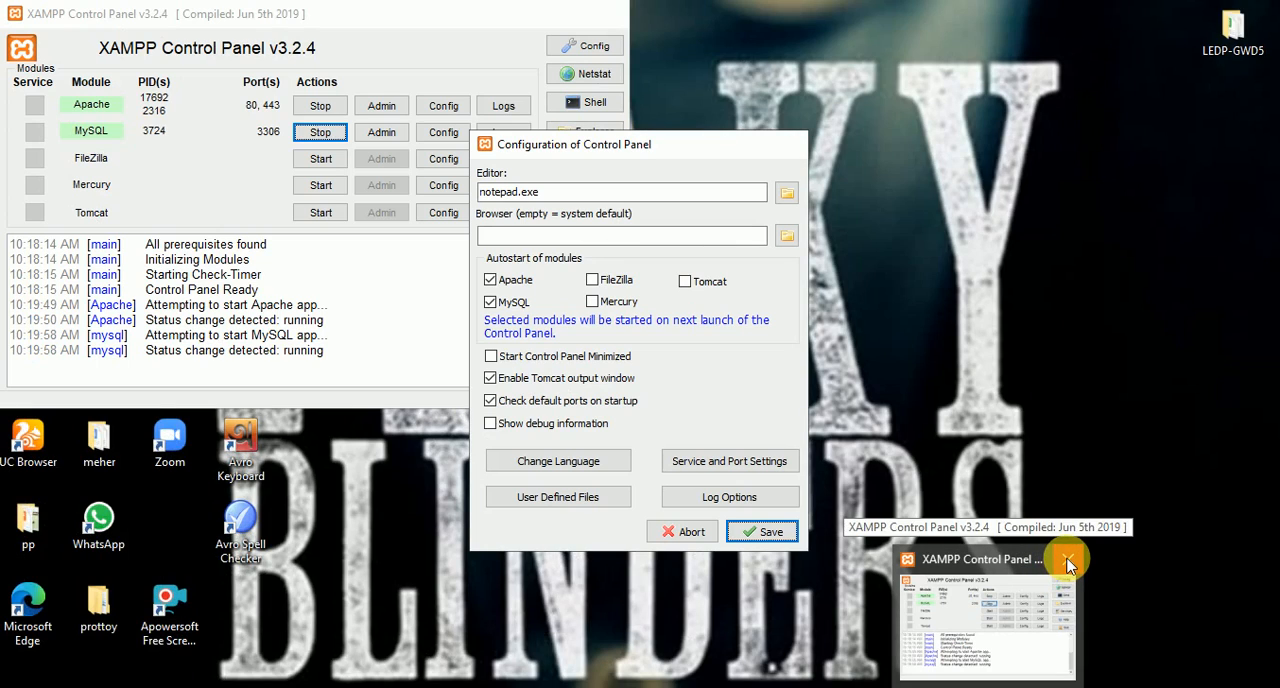
pyautogui.click(1068, 562)
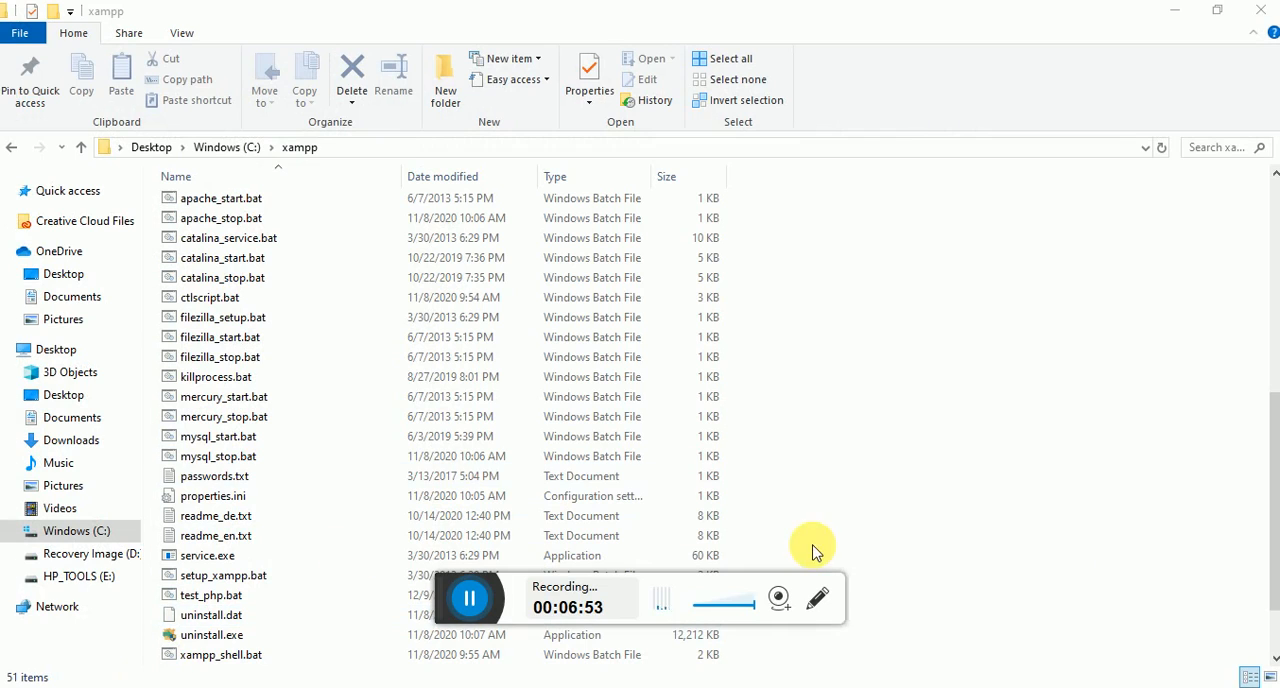
# - Run xampp-control.exe from the xampp folder as administrator and approve the Windows permission request
pyautogui.click(1275, 637)
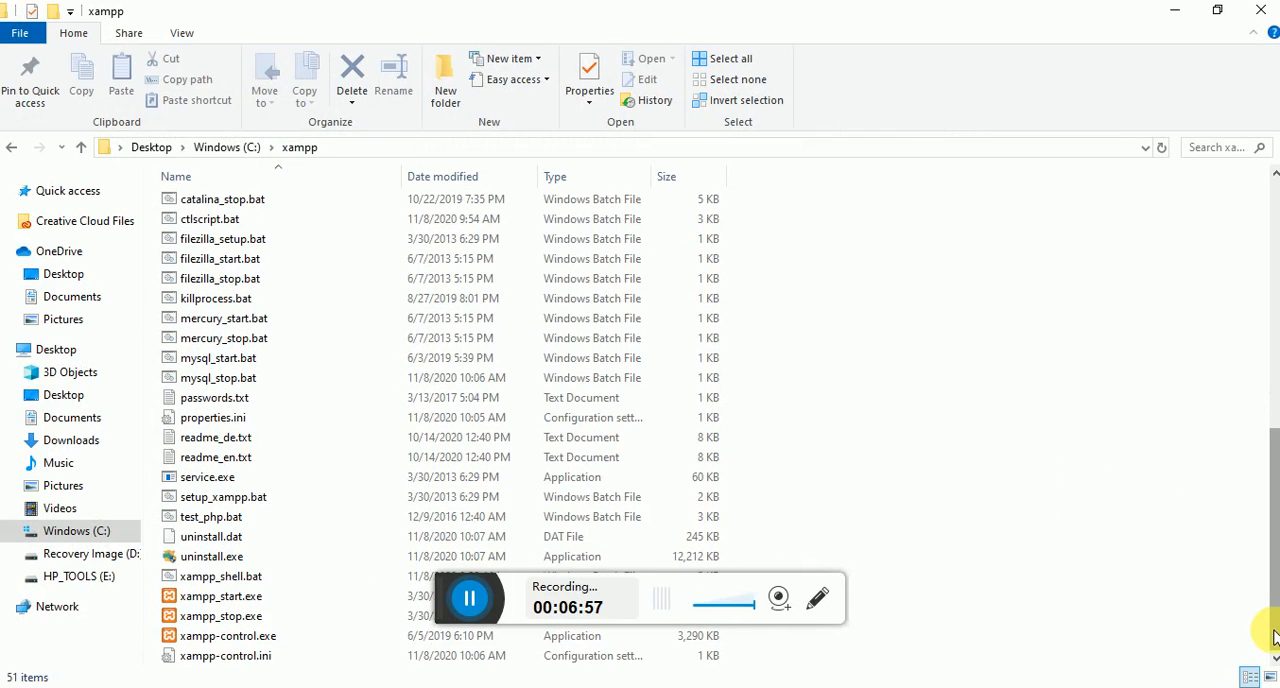
pyautogui.click(230, 640)
pyautogui.rightClick(232, 652)
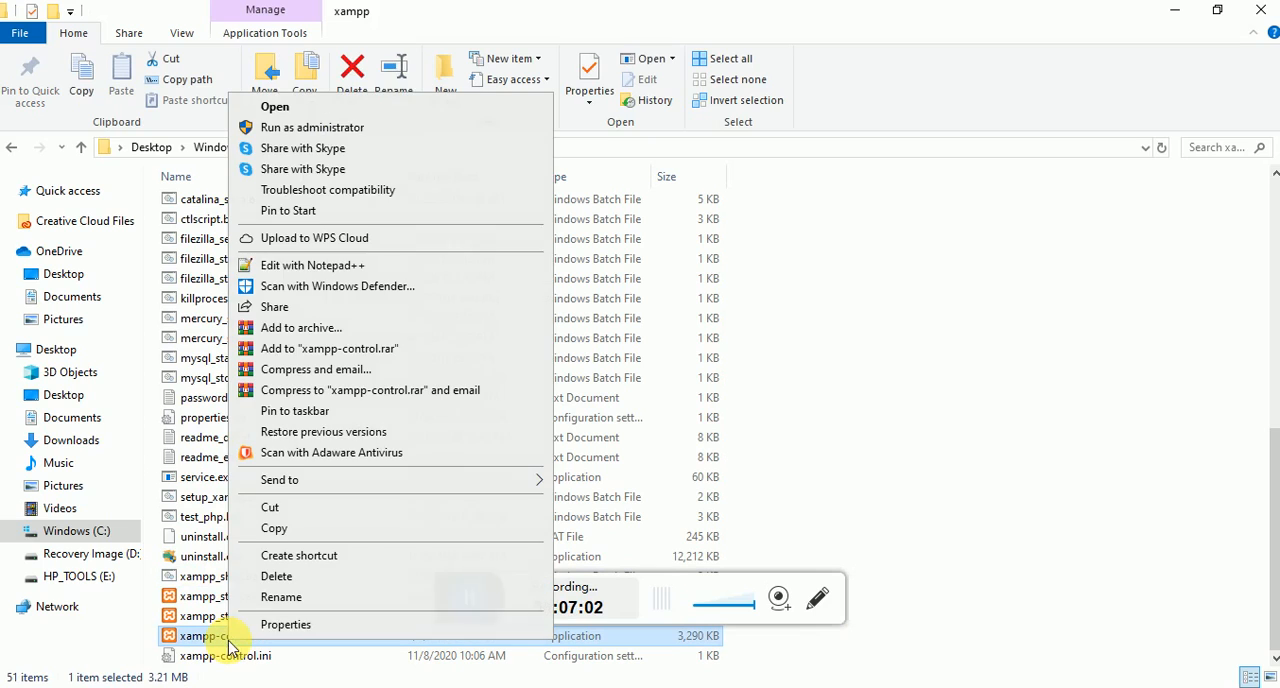
pyautogui.click(342, 128)
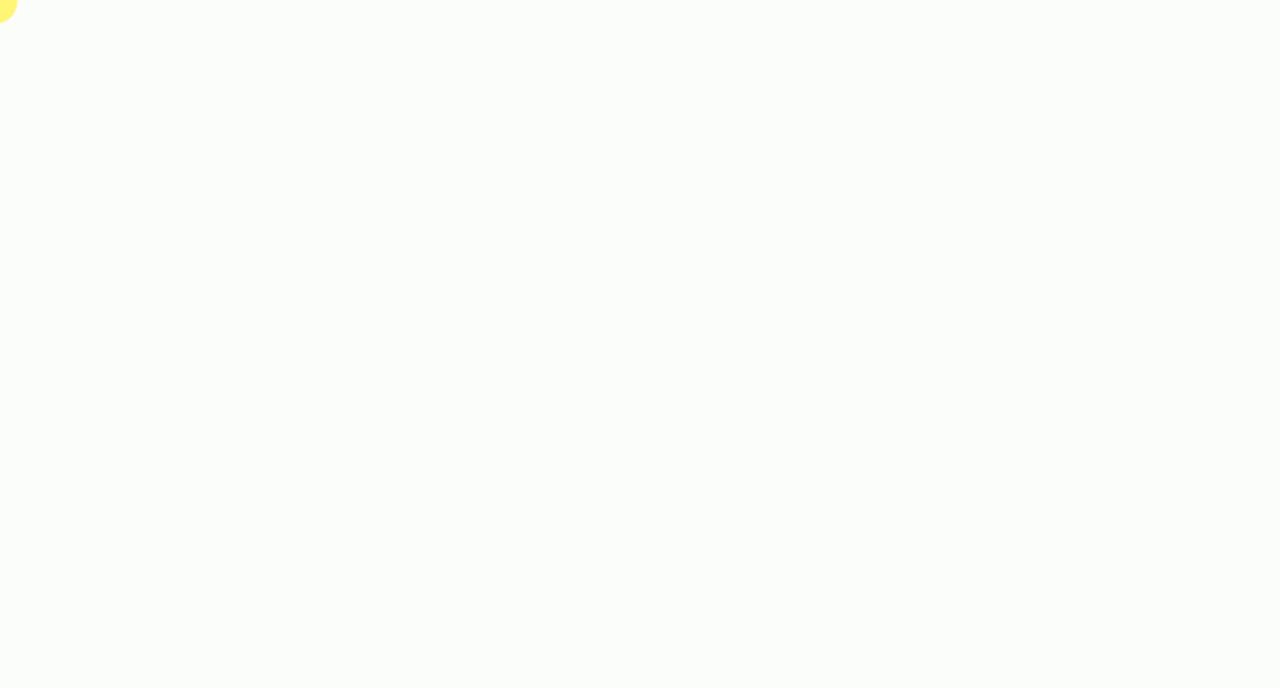
pyautogui.click(508, 493)
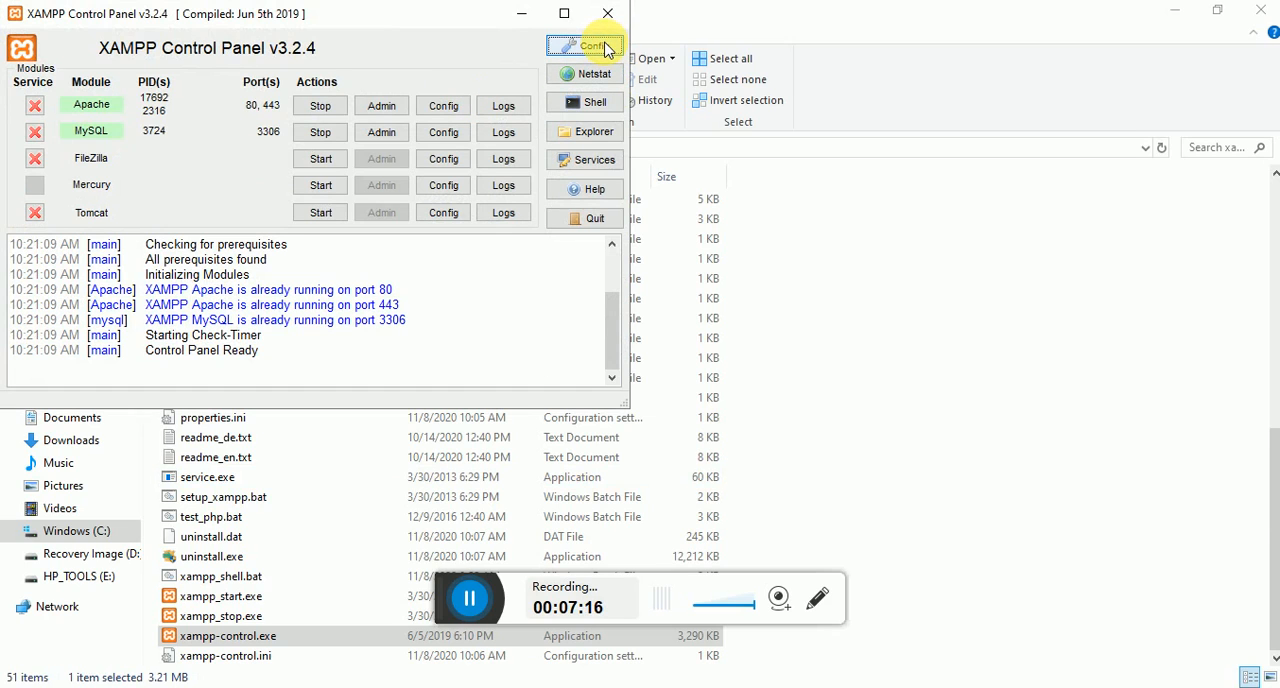
# - Set the Apache and MySQL modules to autostart in the Control Panel configuration and save it
pyautogui.click(603, 46)
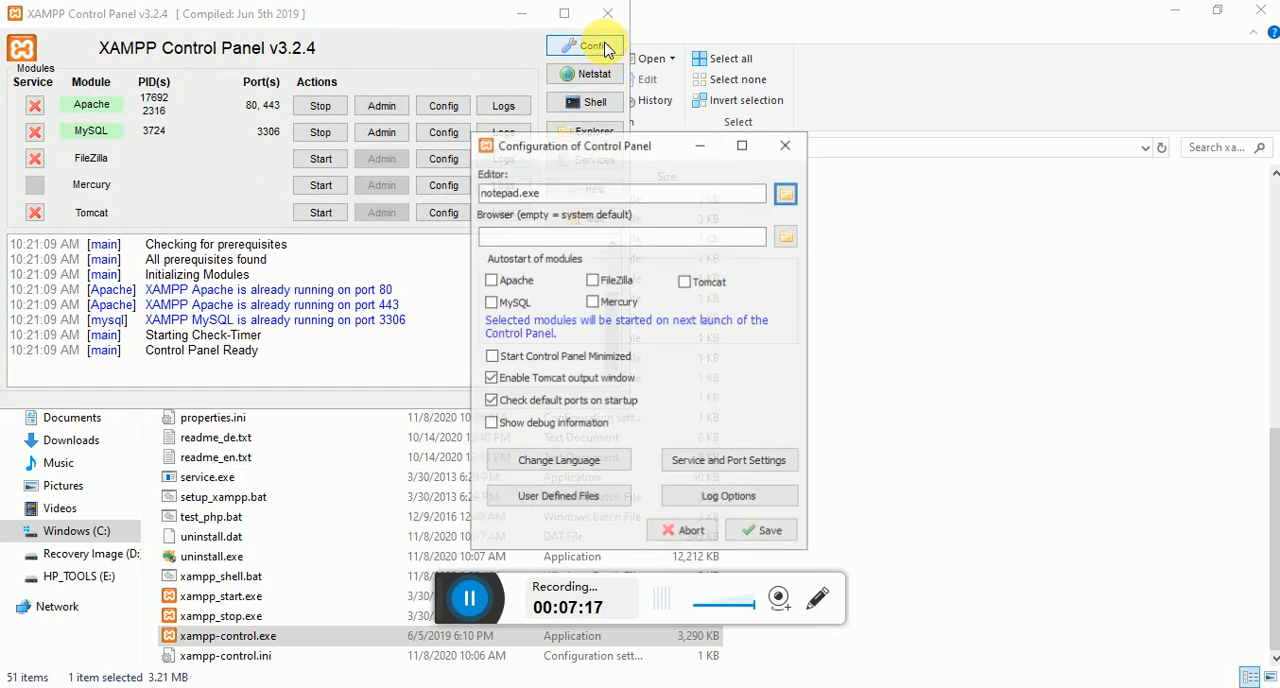
pyautogui.click(490, 281)
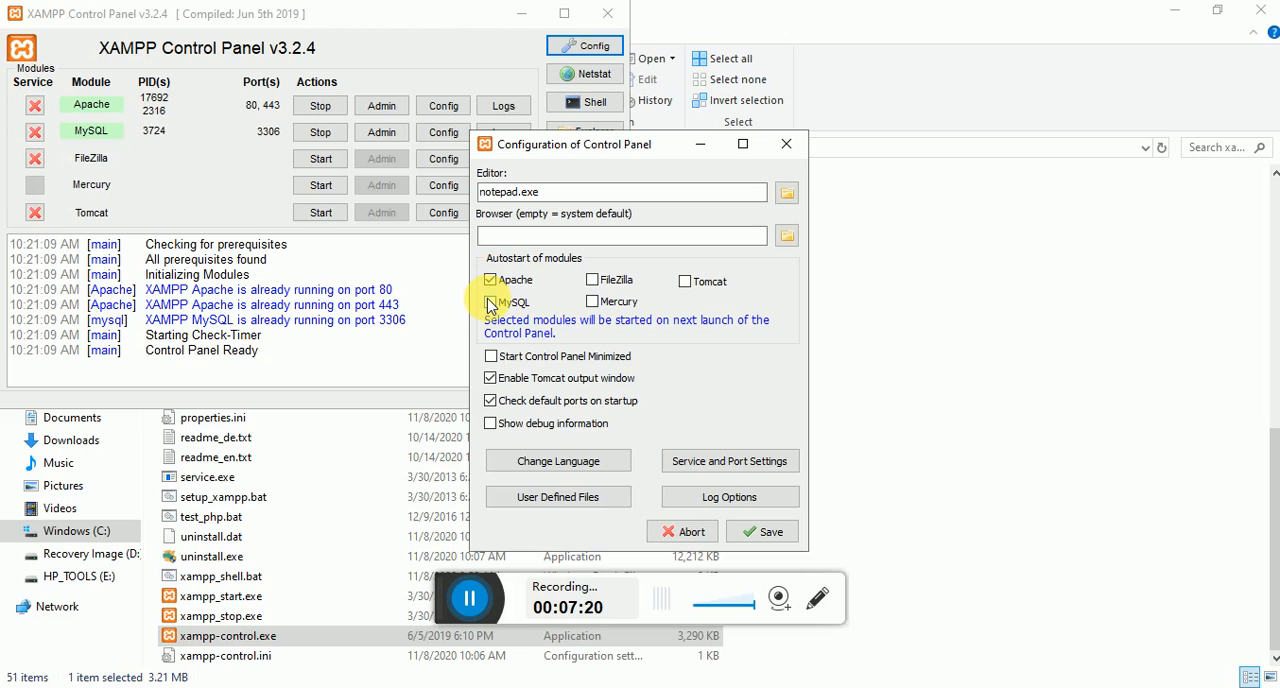
pyautogui.click(490, 302)
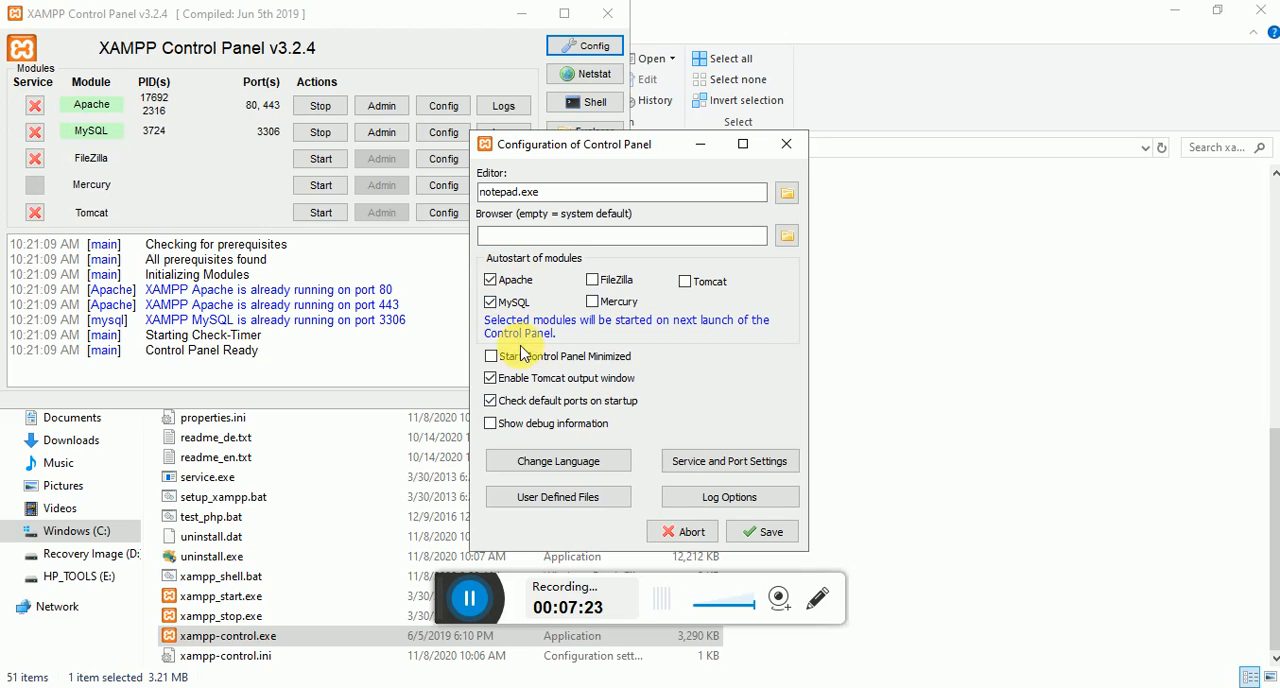
pyautogui.click(765, 538)
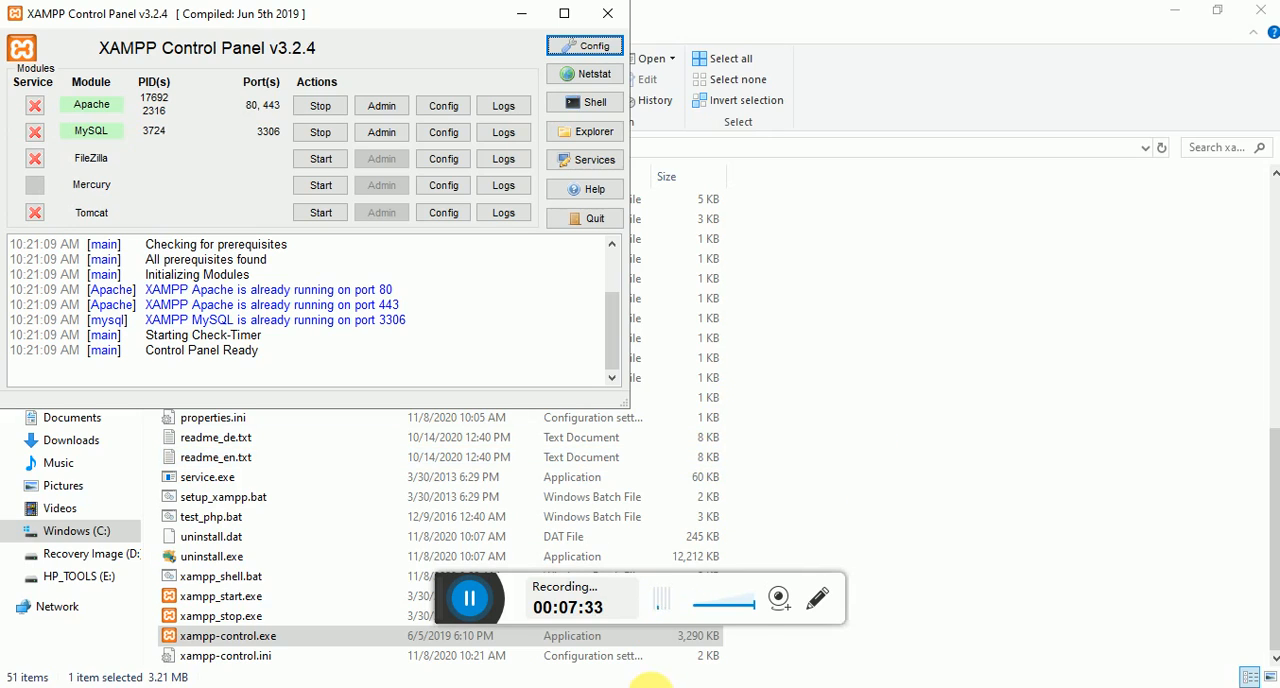
# - Switch to the browser, load localhost/ in a new tab and open phpMyAdmin from the XAMPP dashboard
pyautogui.click(650, 684)
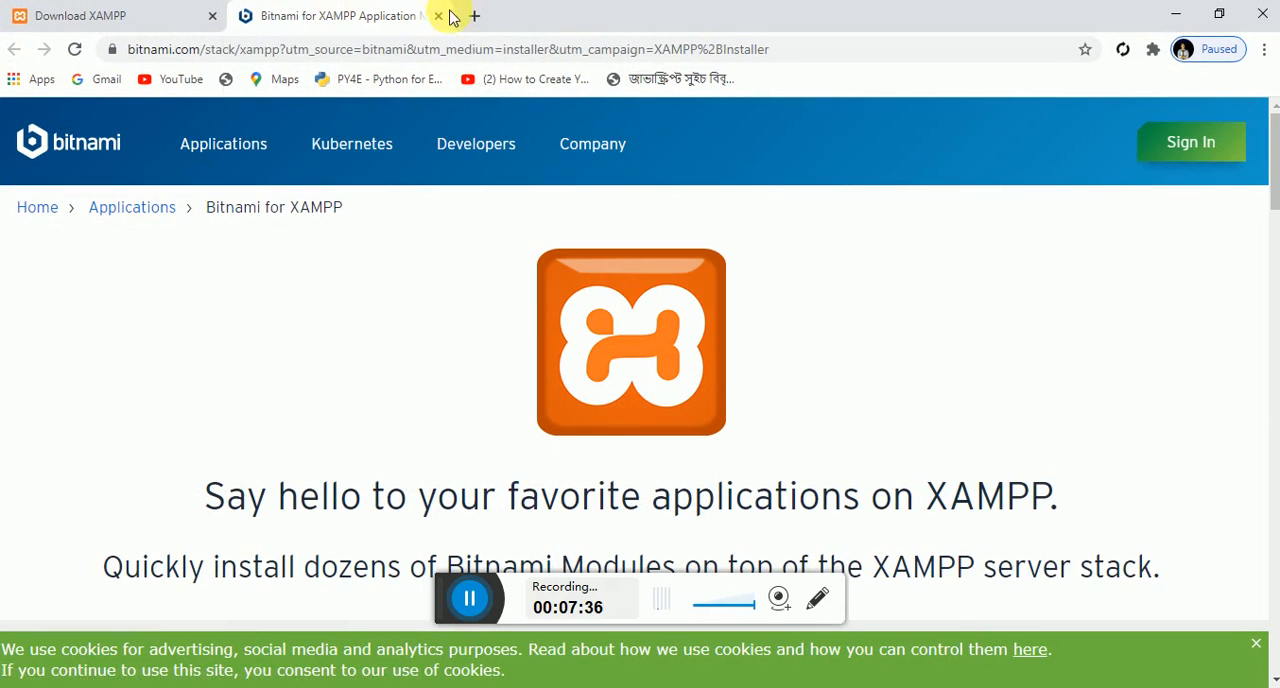
pyautogui.click(473, 18)
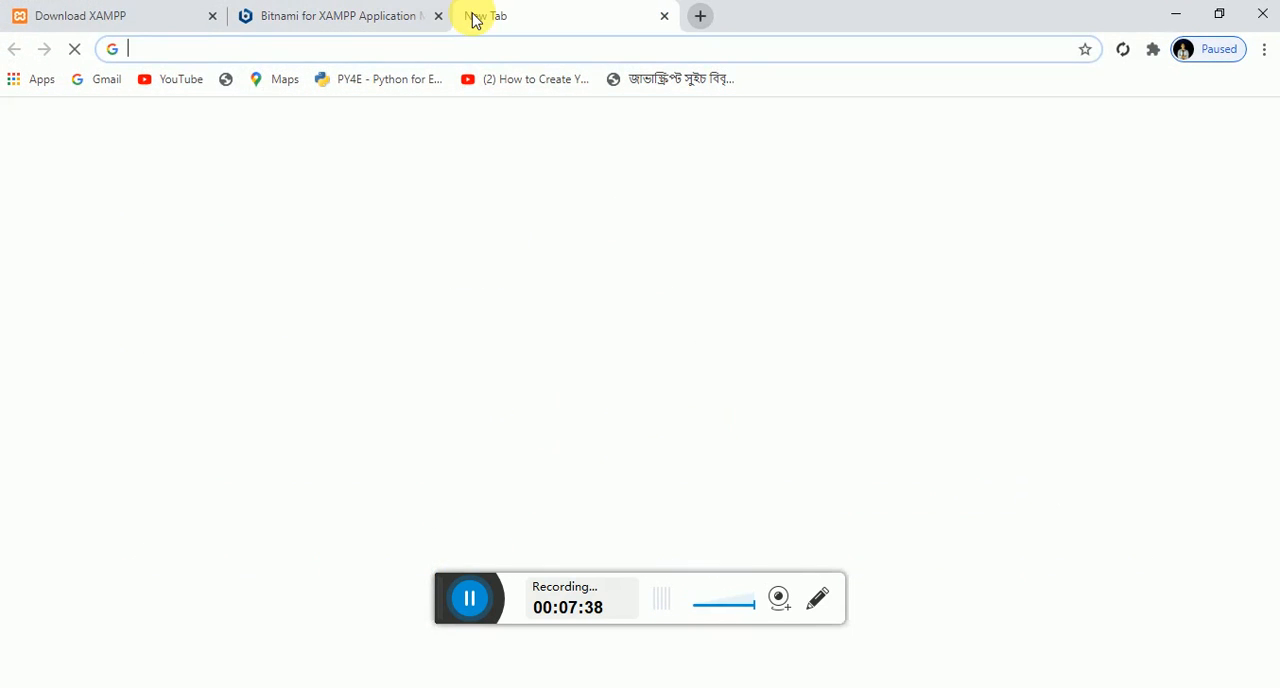
pyautogui.write('loc')
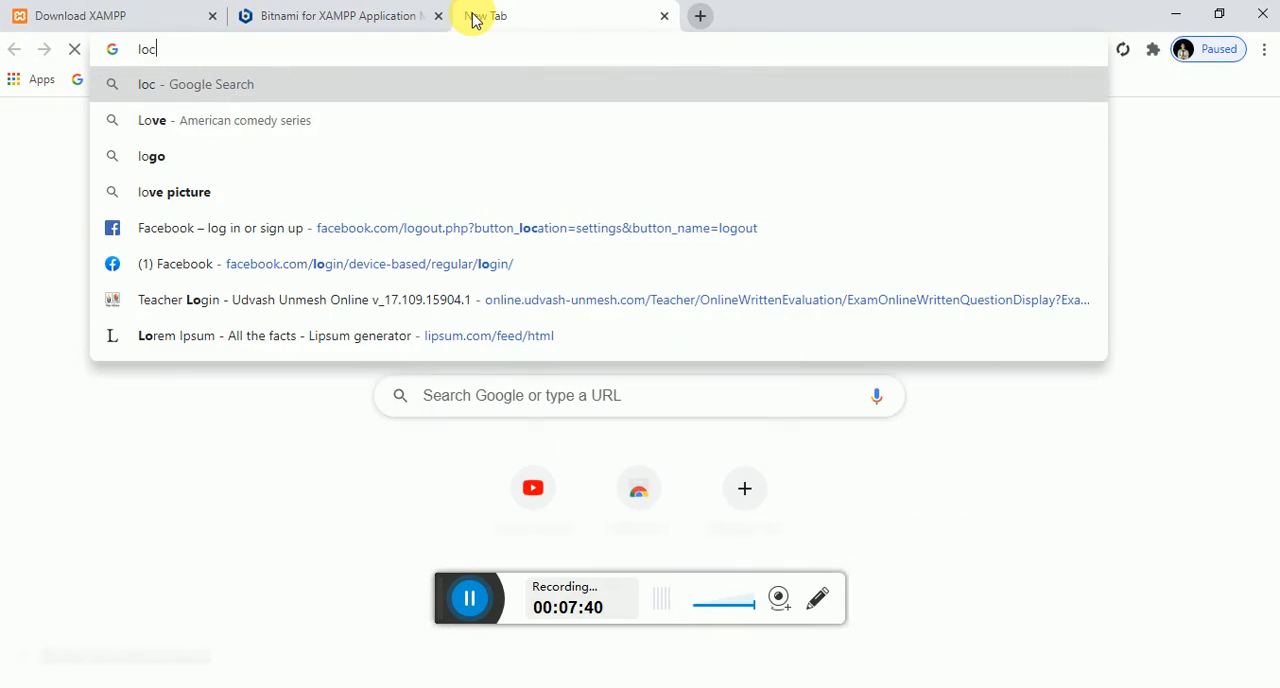
pyautogui.write('alho')
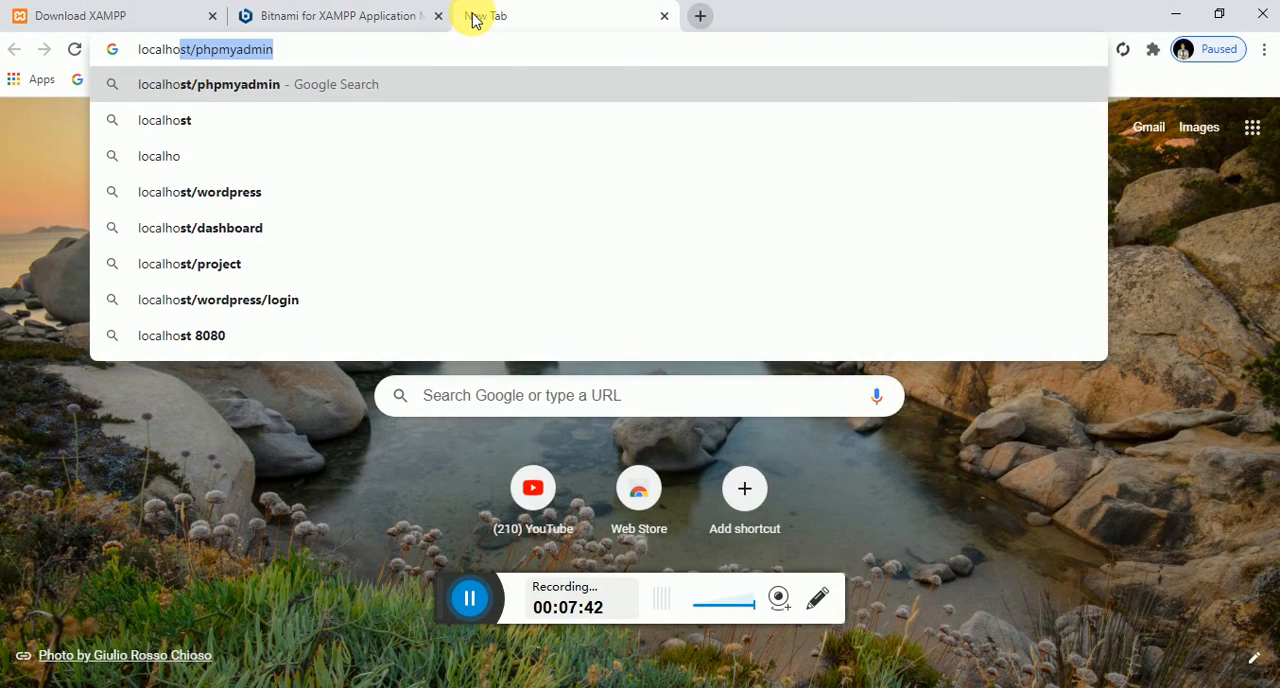
pyautogui.write('st')
pyautogui.press('Delete')
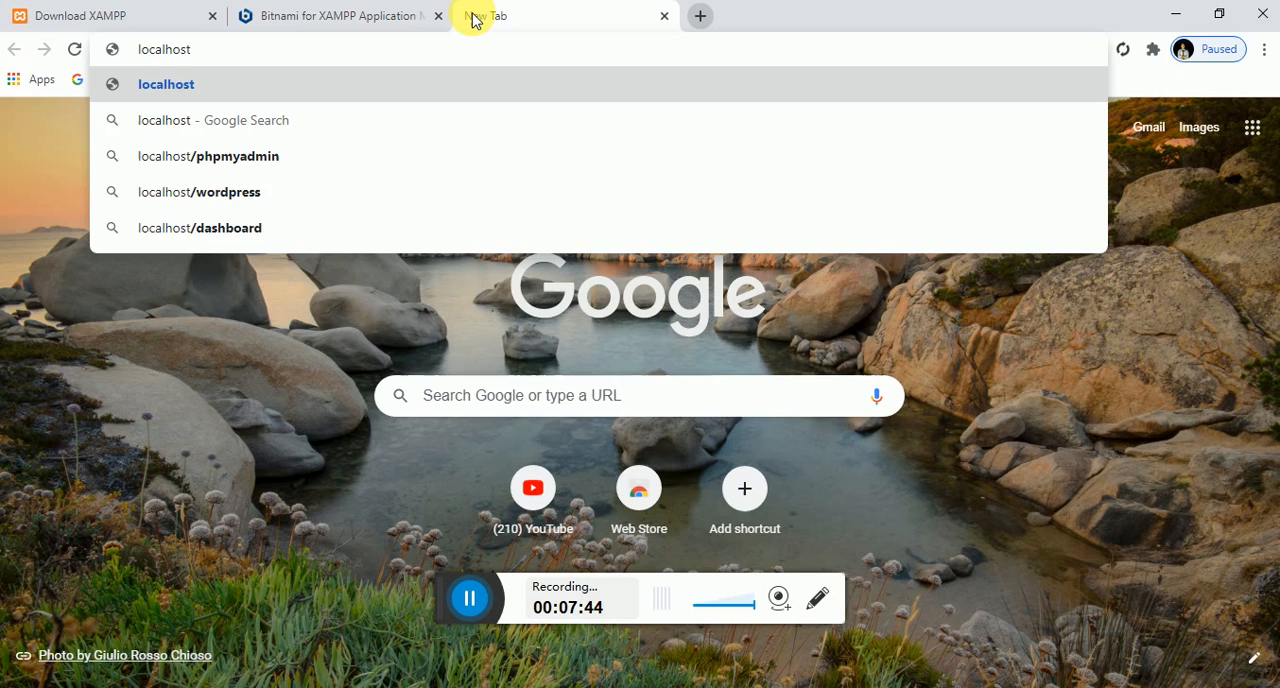
pyautogui.write('/')
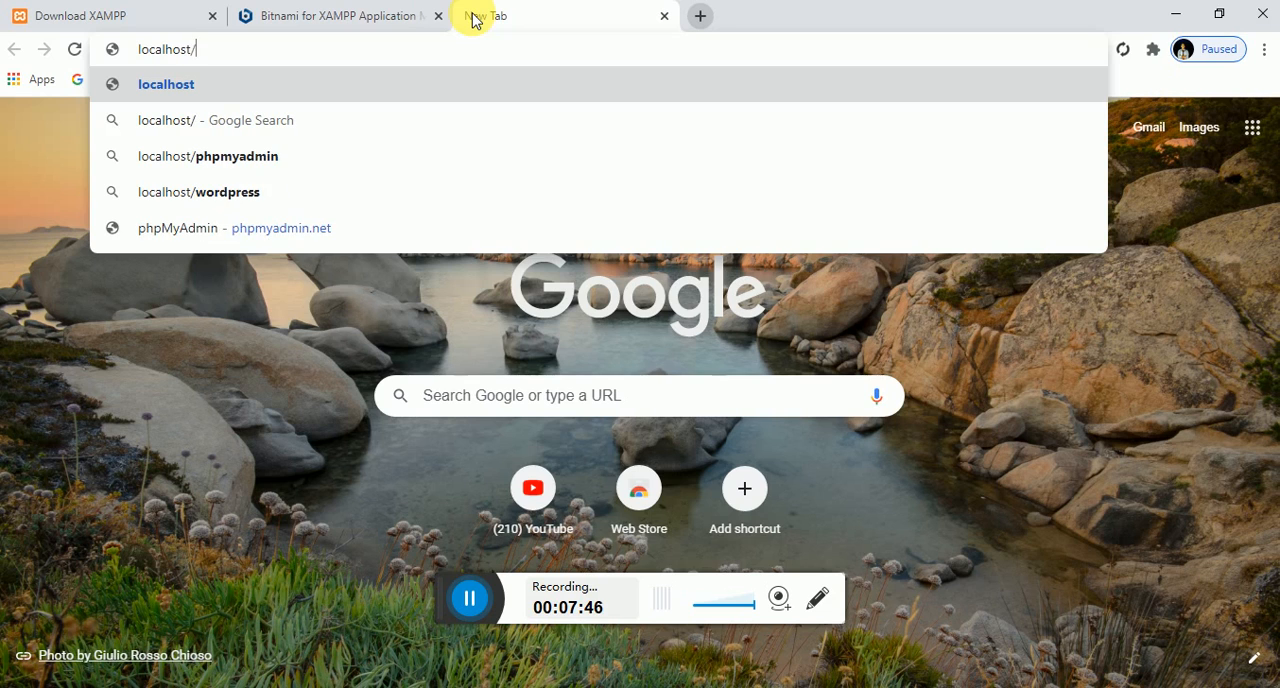
pyautogui.press('Return')
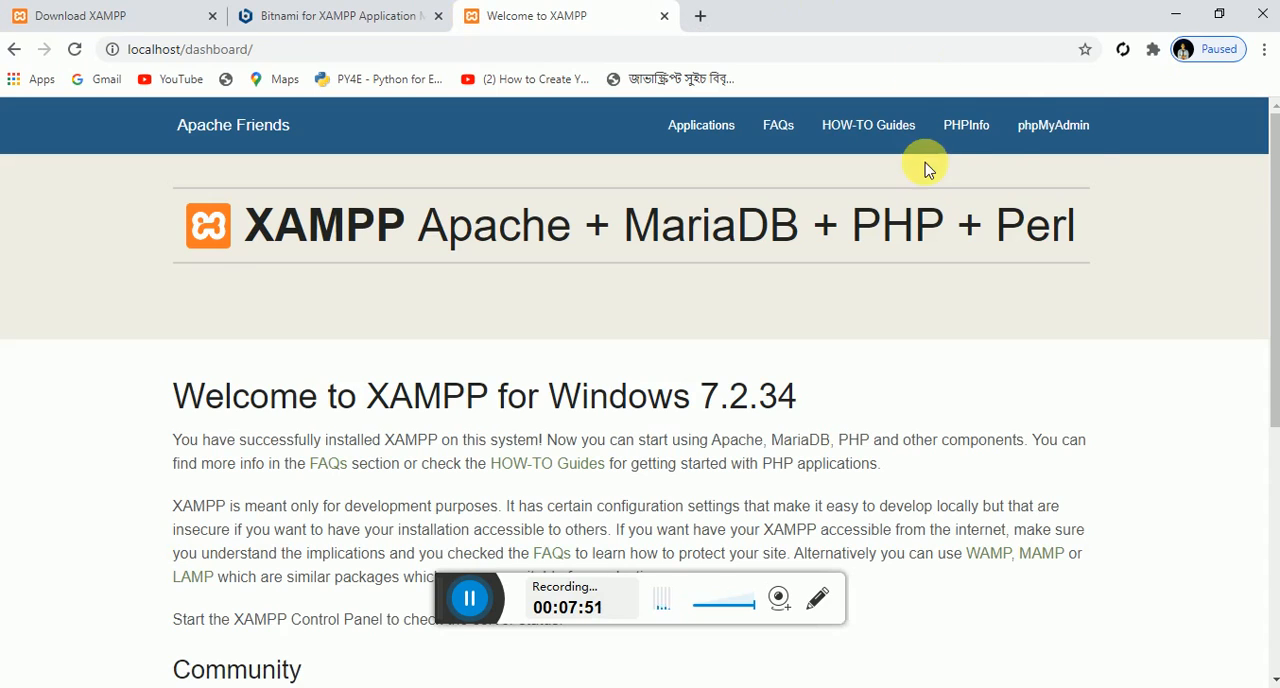
pyautogui.click(1050, 134)
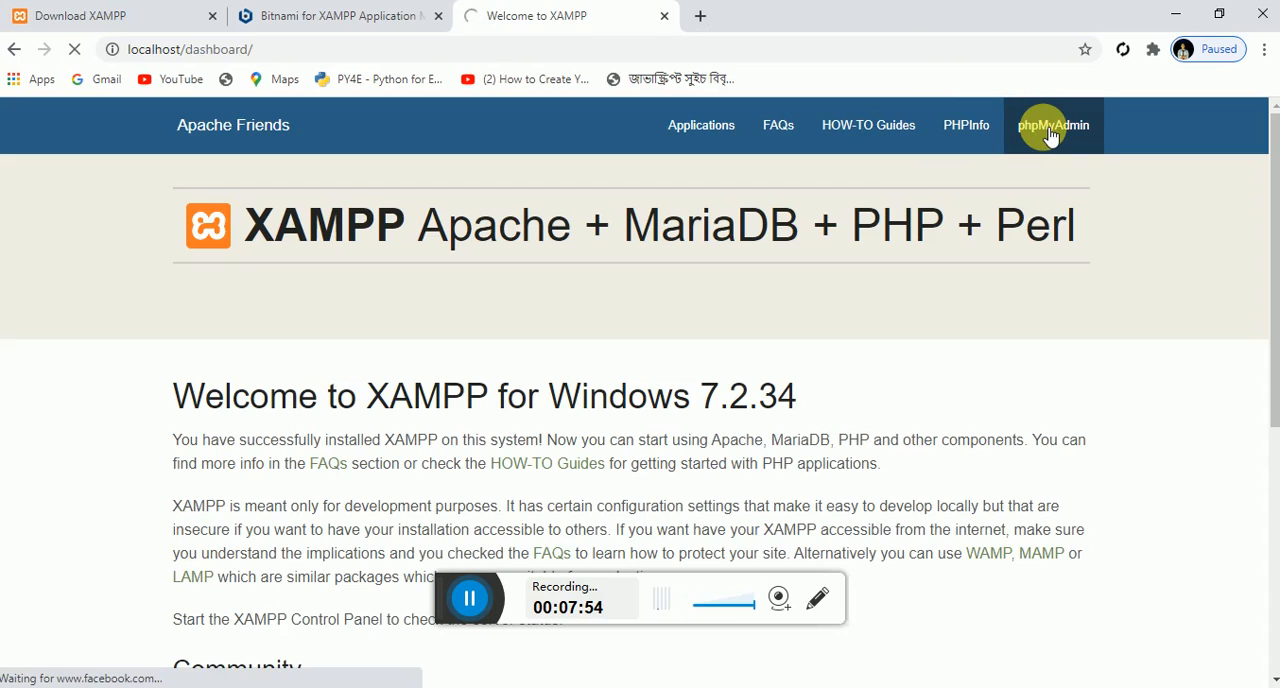